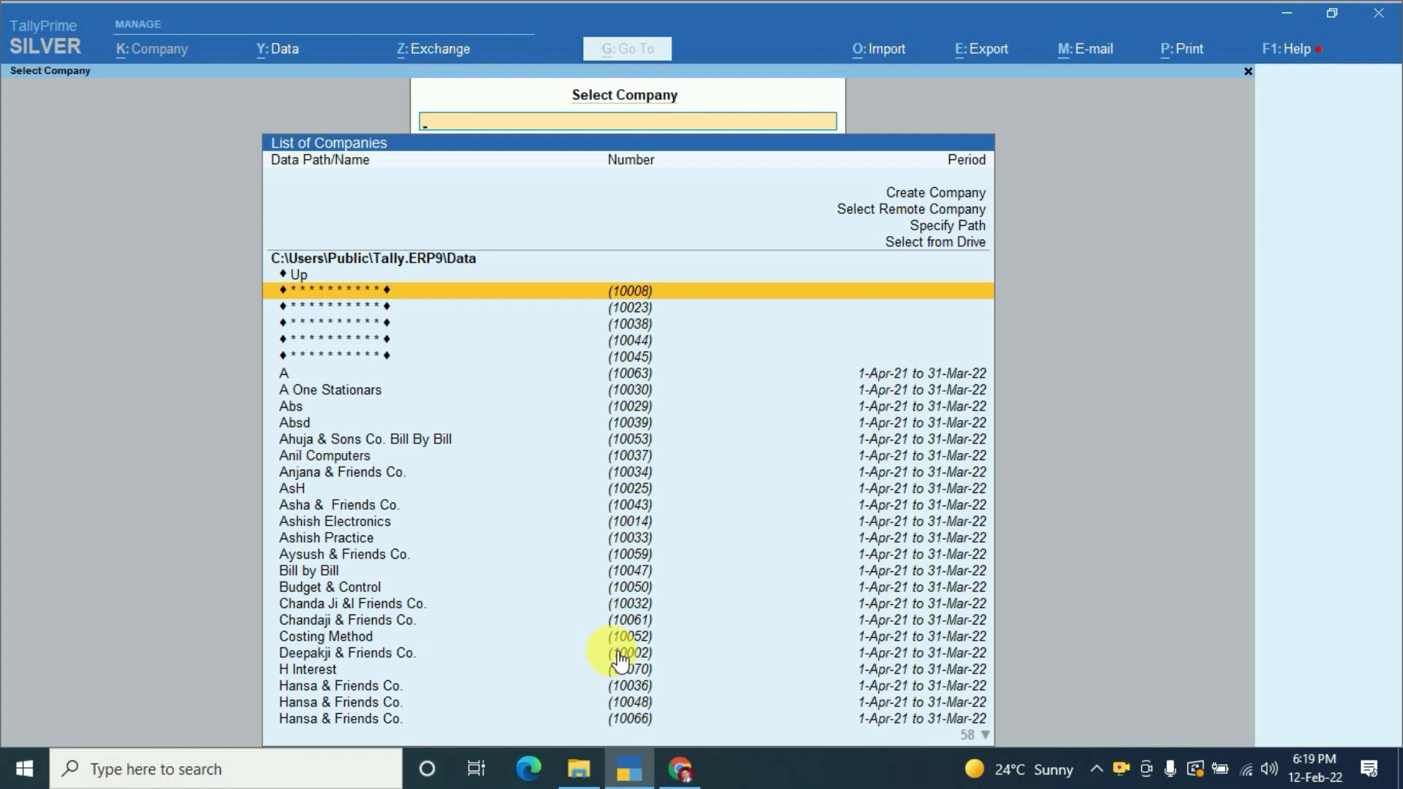
- Start creating a new company, keeping the data path C:\Users\Public\Tally.ERP9\Data
{"action": "key", "text": "Up"}
{"action": "key", "text": "Up"}
{"action": "key", "text": "Up"}
{"action": "key", "text": "Up"}
{"action": "key", "text": "Up"}
{"action": "key", "text": "Up"}
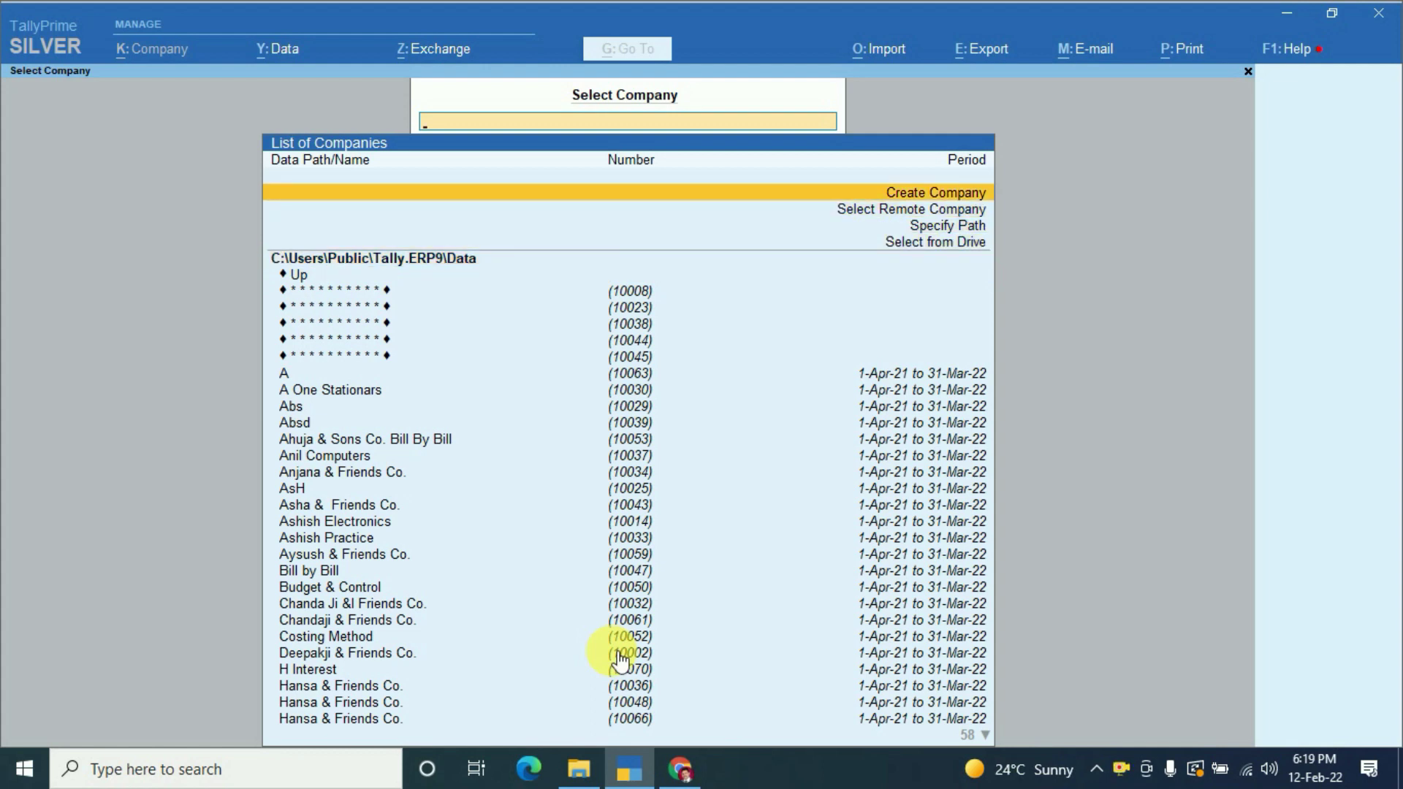
{"action": "key", "text": "Return"}
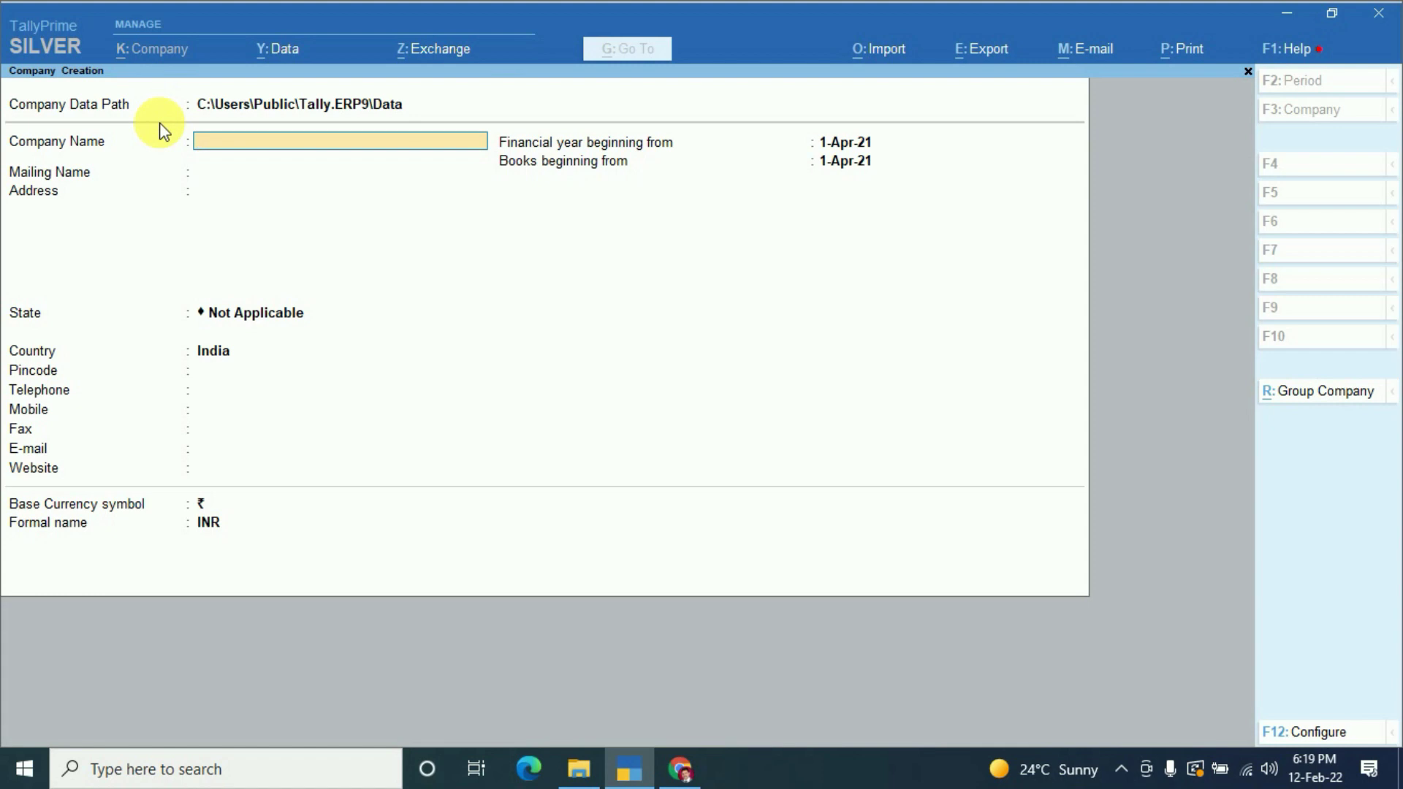
{"action": "key", "text": "BackSpace"}
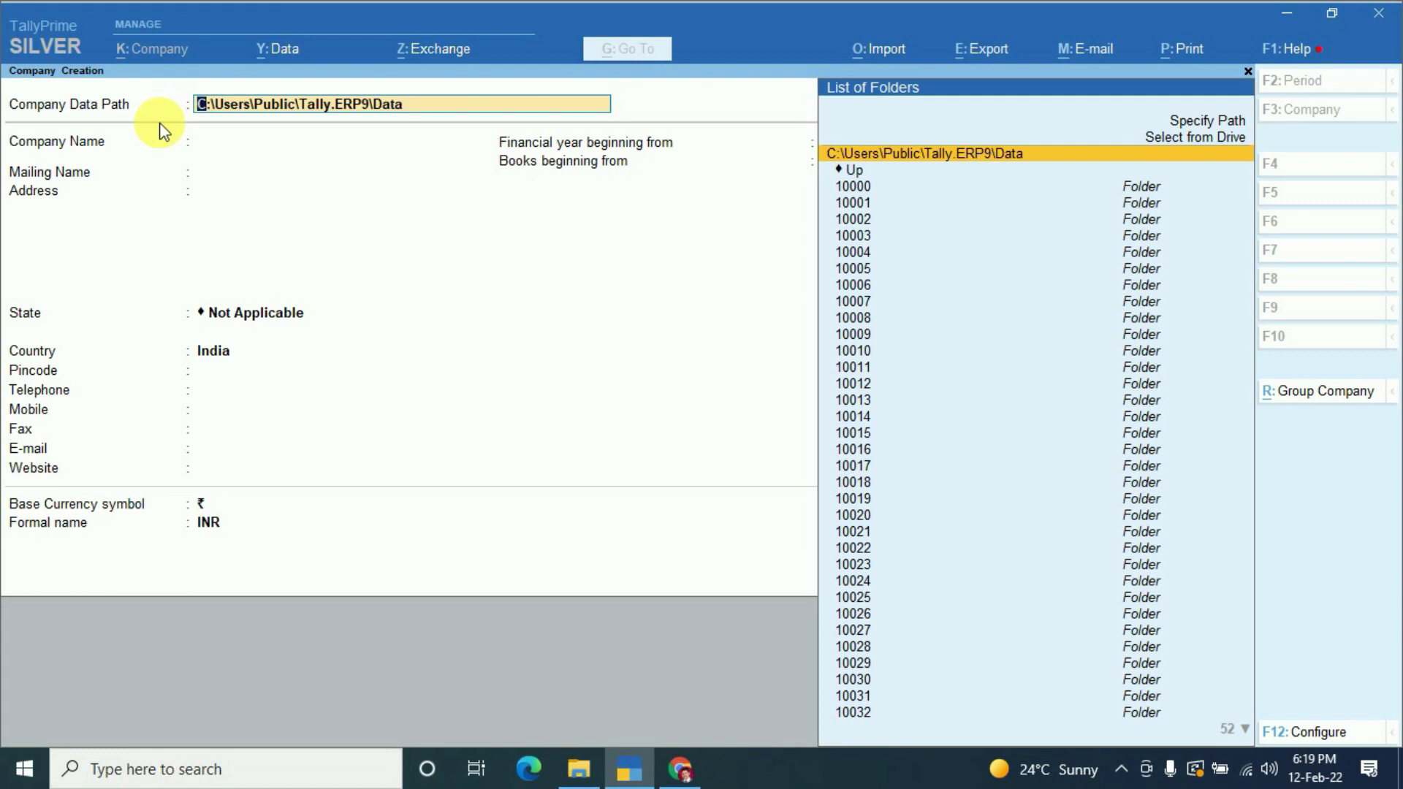
{"action": "key", "text": "ctrl"}
{"action": "key", "text": "Return"}
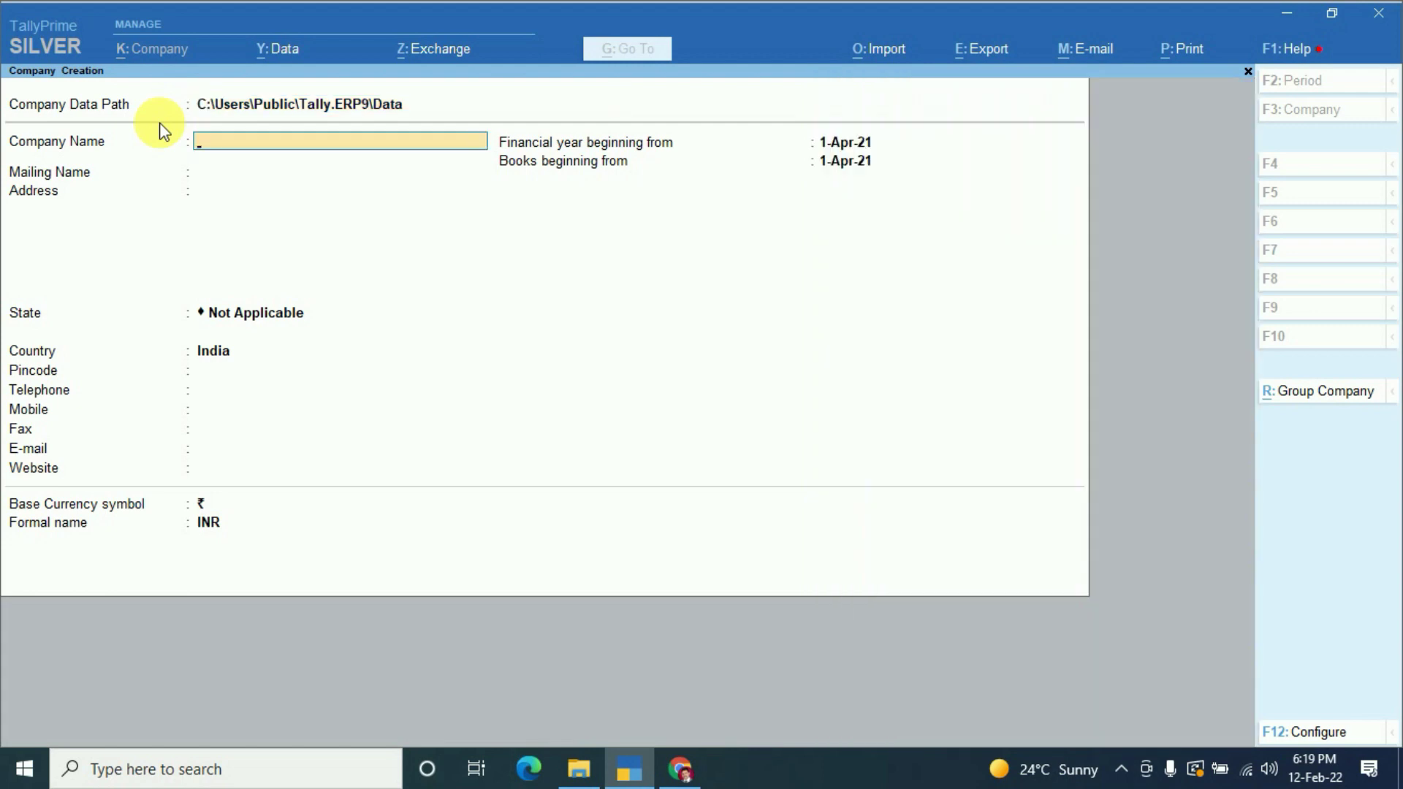
- Create the company Rohiteshwar Ji & Friends Co. New with state Rajasthan and accept its default features
{"action": "type", "text": "Rohiteshwar Ji & Fri"}
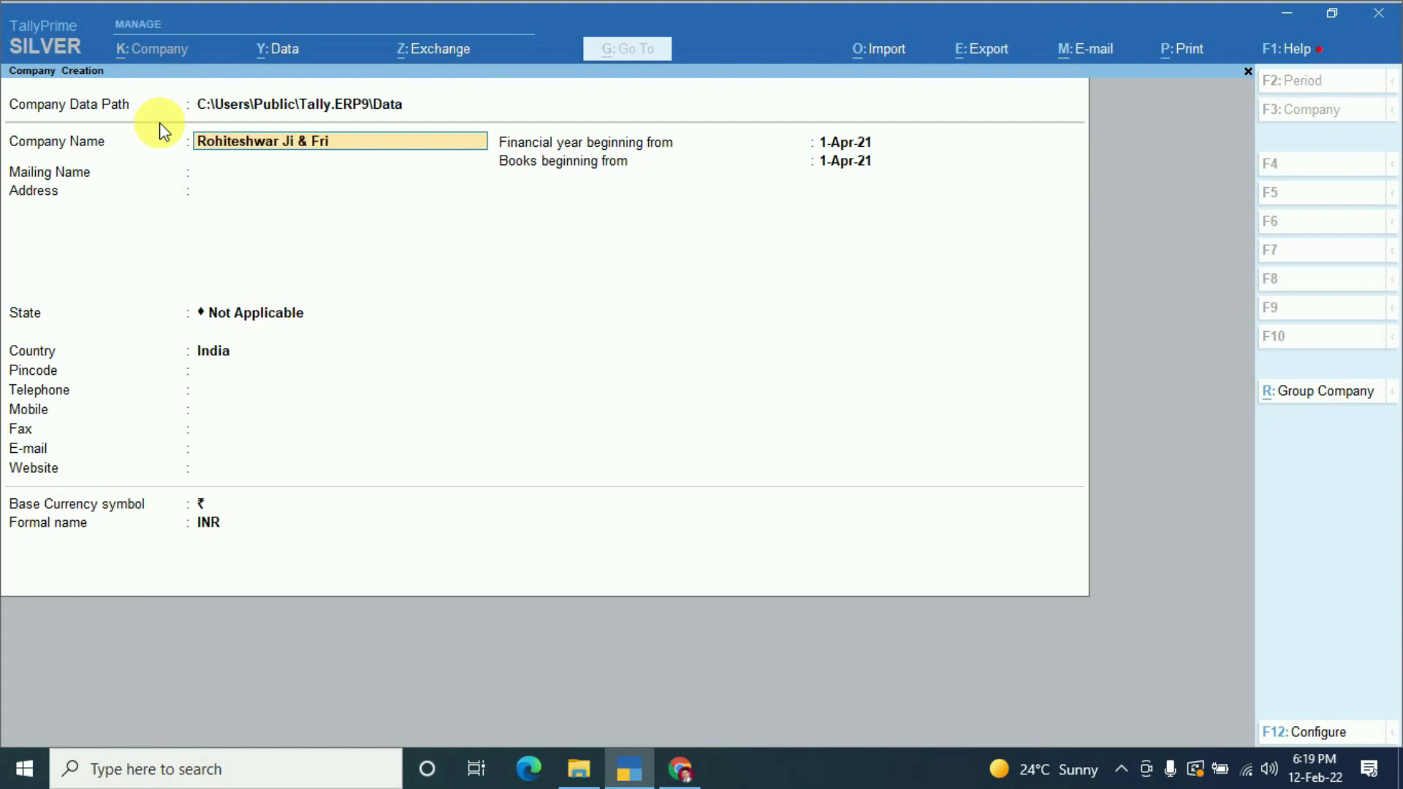
{"action": "type", "text": "ends co. New"}
{"action": "key", "text": "Return"}
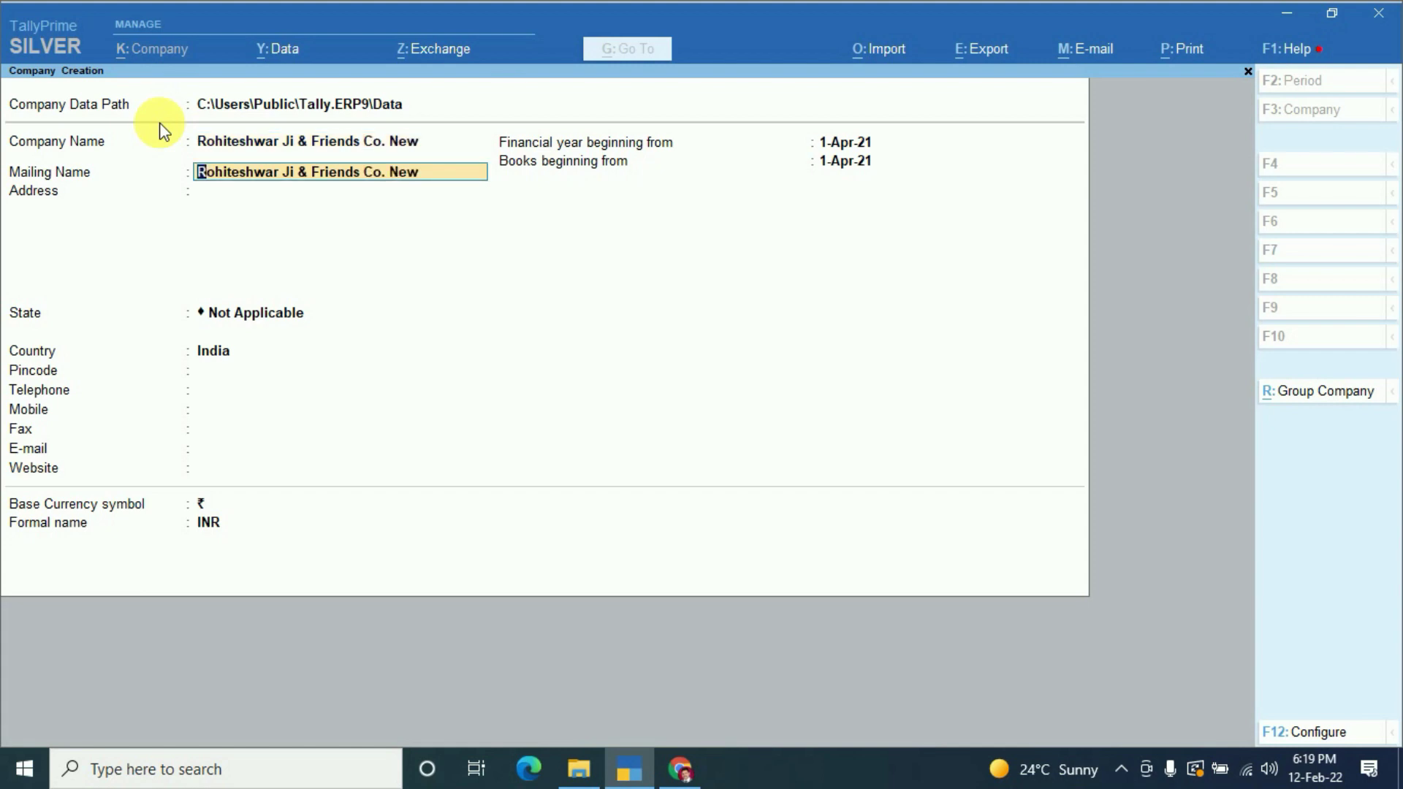
{"action": "key", "text": "Return"}
{"action": "key", "text": "Return"}
{"action": "type", "text": "r"}
{"action": "key", "text": "Return"}
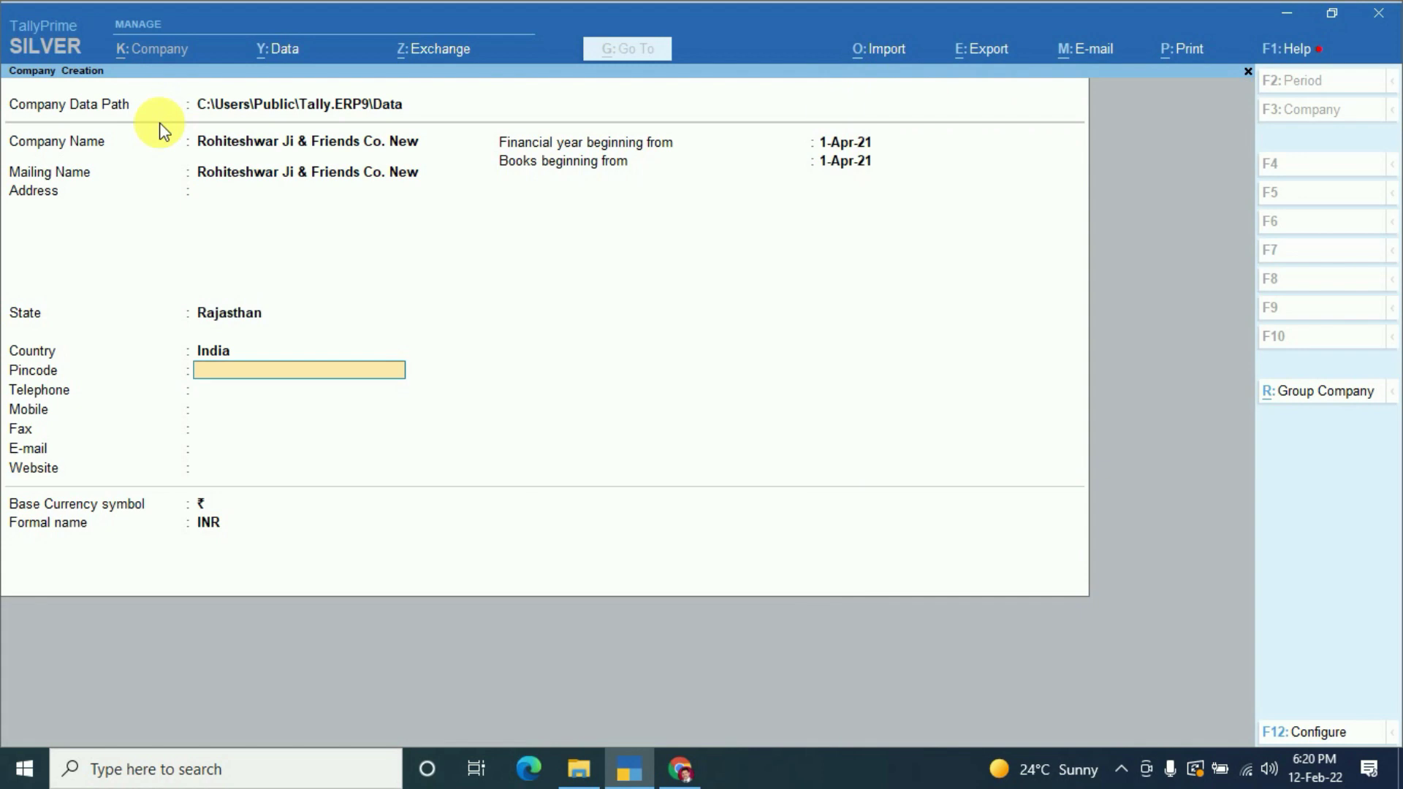
{"action": "key", "text": "ctrl+a"}
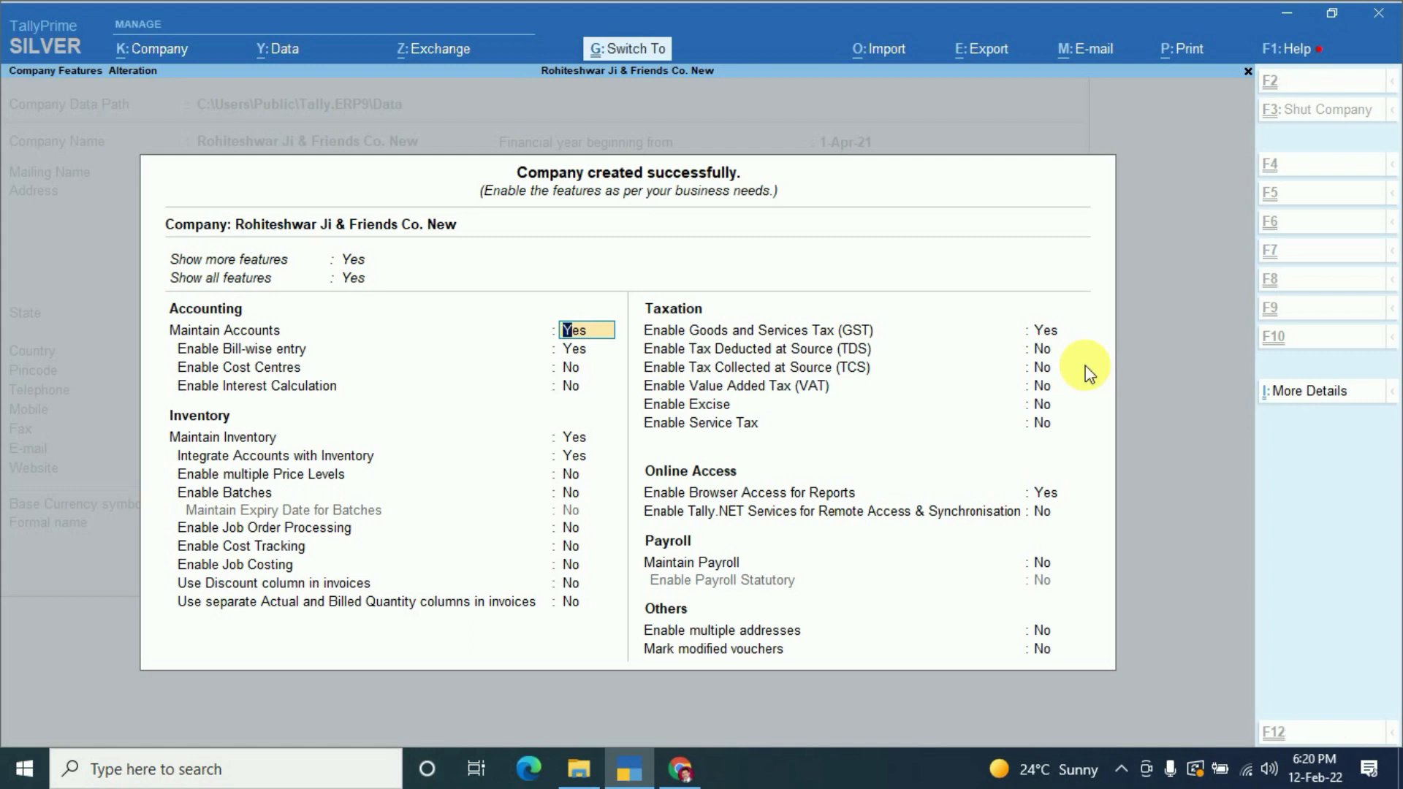
{"action": "key", "text": "ctrl+a"}
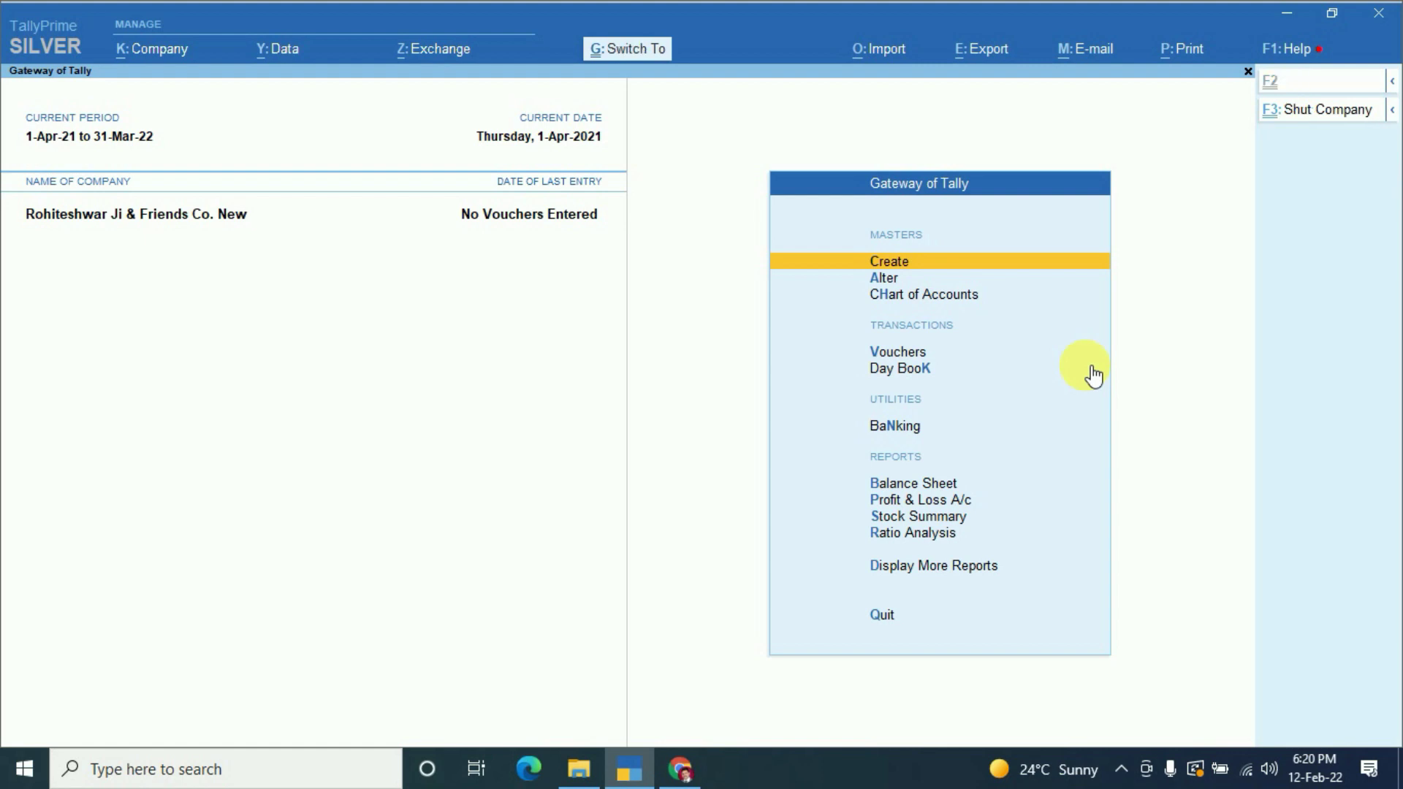
- Shut the open company and start a company data backup
{"action": "key", "text": "alt+F3"}
{"action": "key", "text": "Return"}
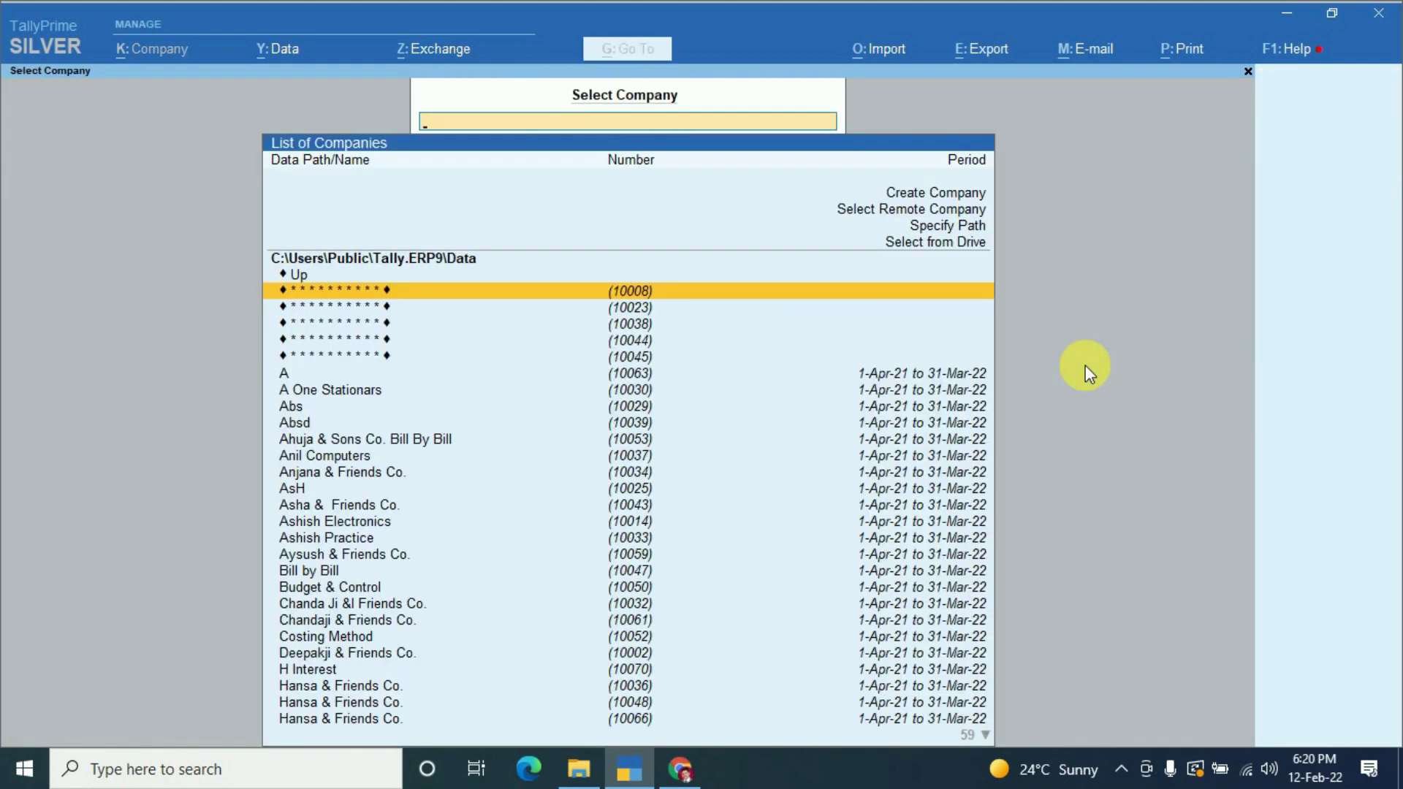
{"action": "key", "text": "alt+y"}
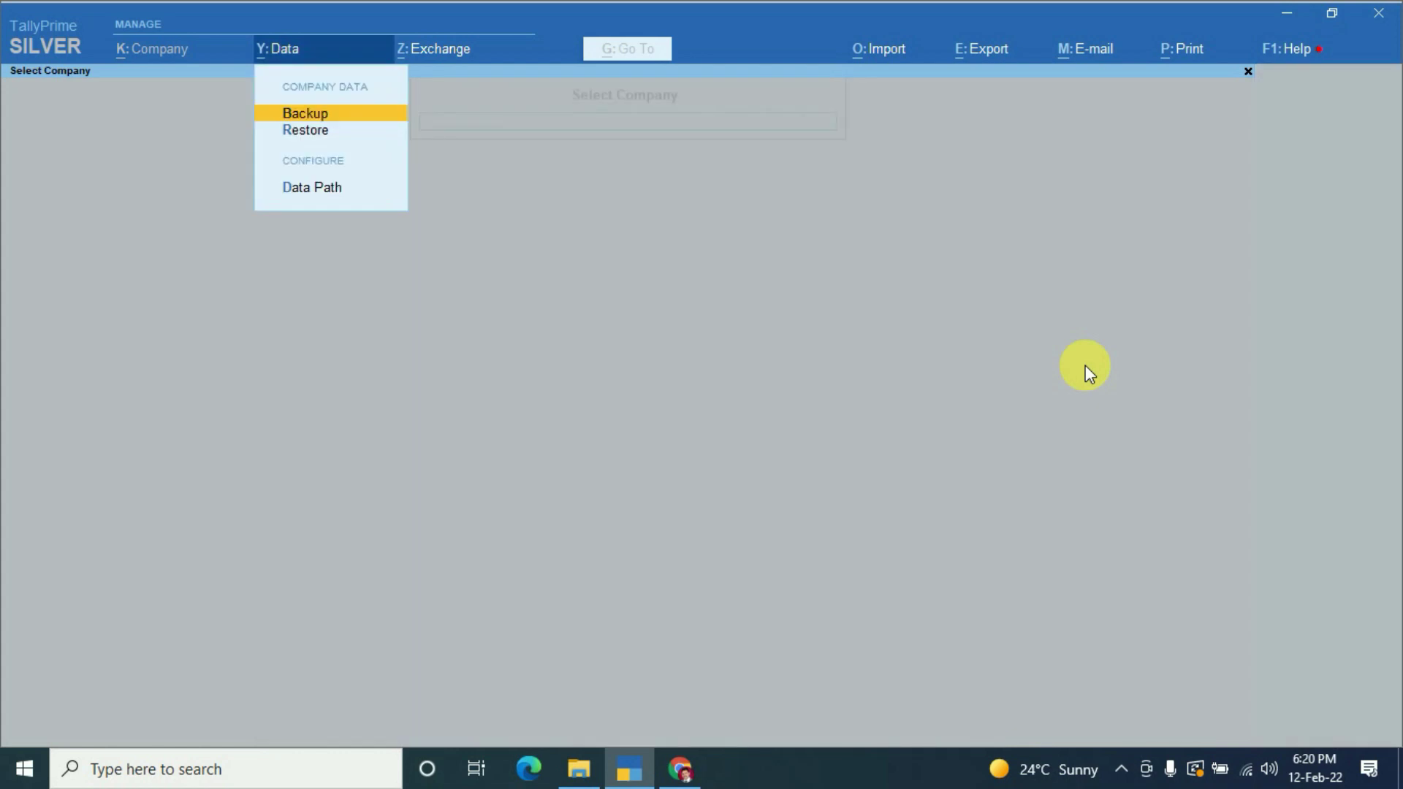
{"action": "key", "text": "Down"}
{"action": "key", "text": "Up"}
{"action": "key", "text": "Return"}
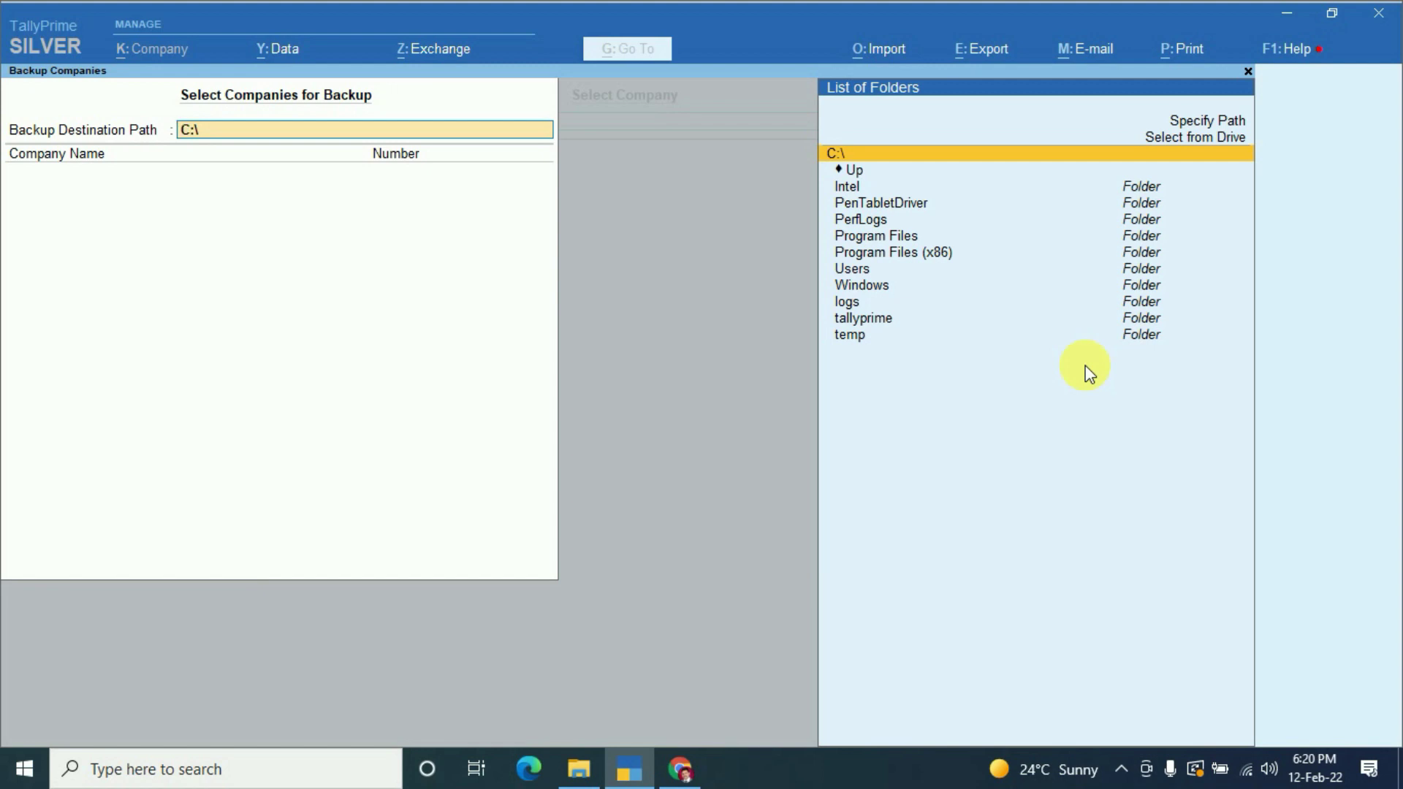
- Set the backup destination path to the G:\ drive
{"action": "key", "text": "Up"}
{"action": "key", "text": "Up"}
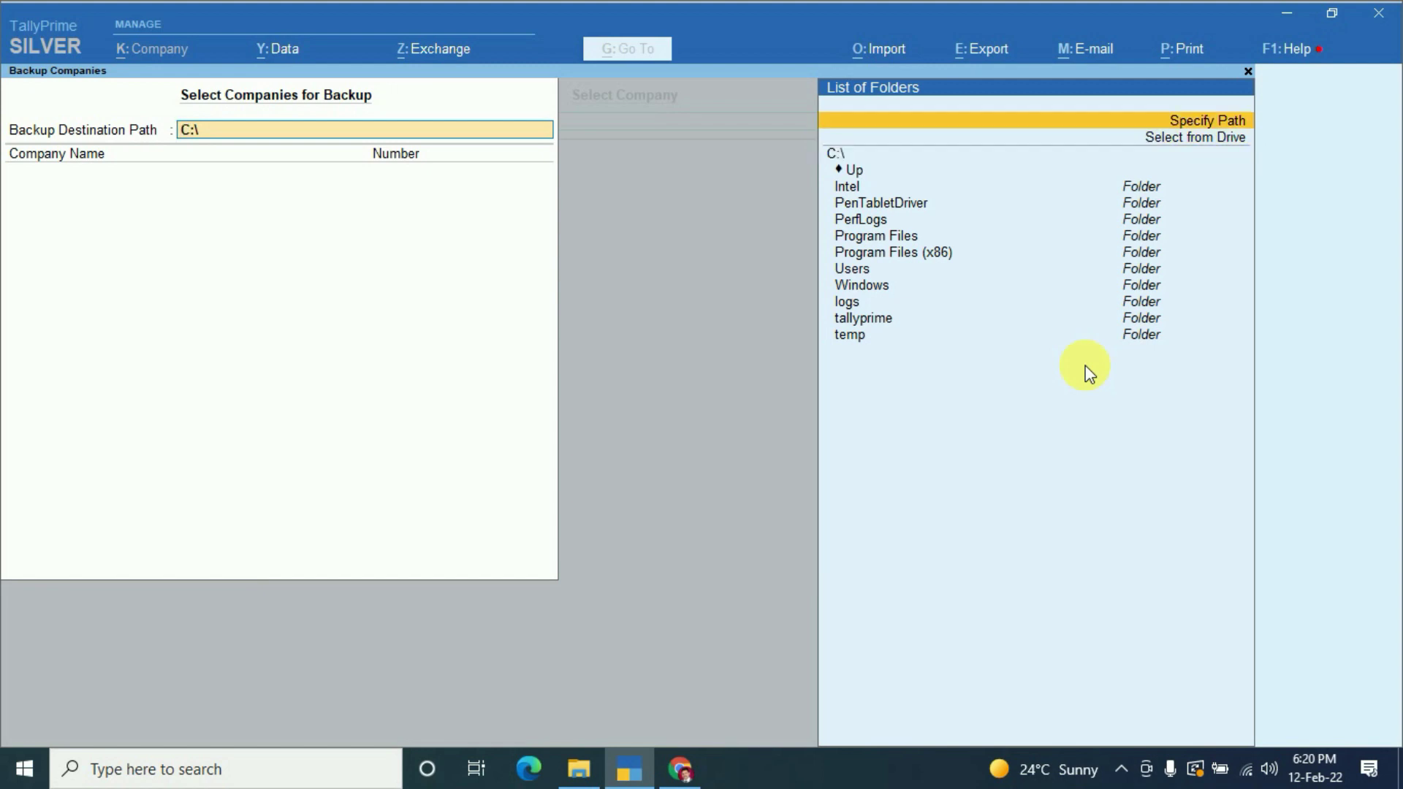
{"action": "key", "text": "Down"}
{"action": "key", "text": "Return"}
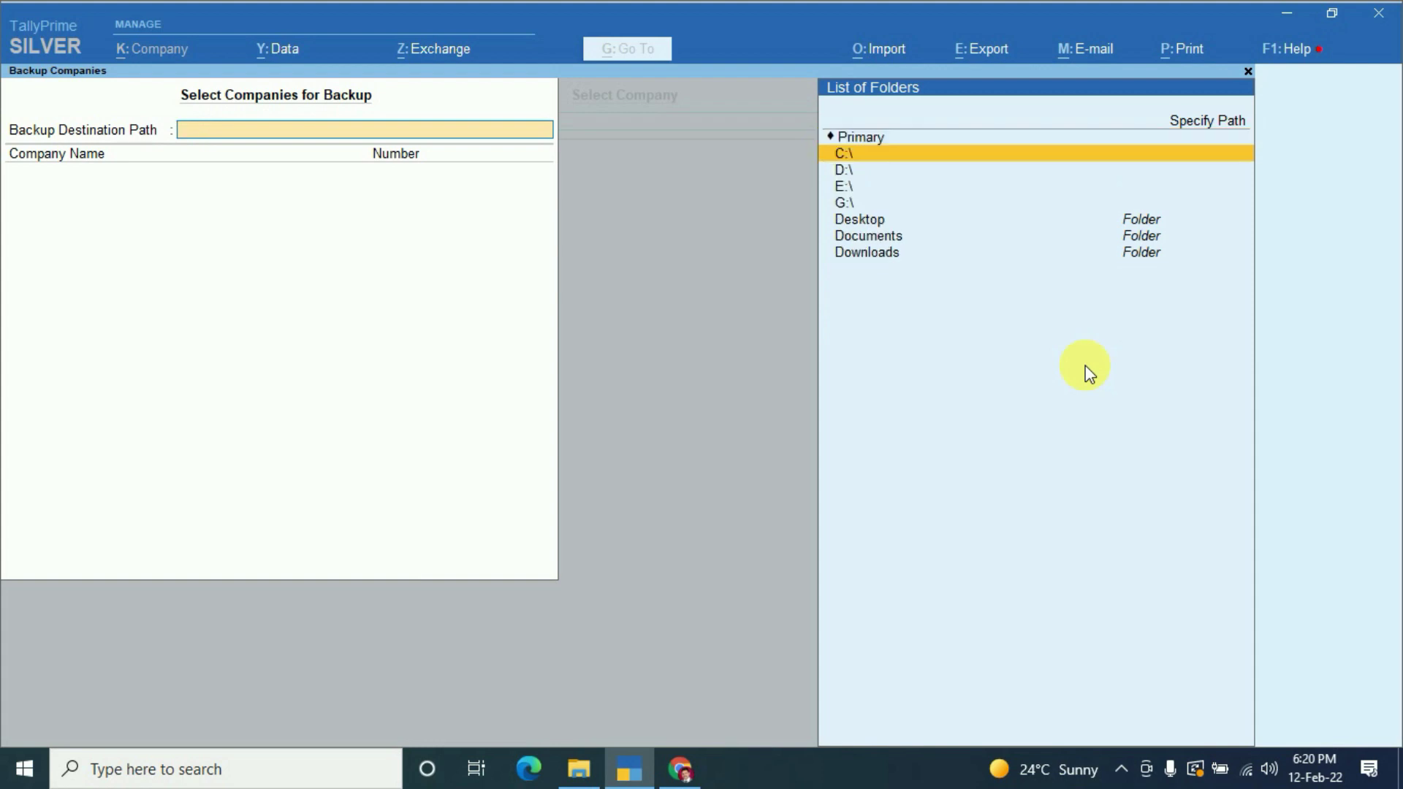
{"action": "key", "text": "Down"}
{"action": "key", "text": "Down"}
{"action": "key", "text": "Down"}
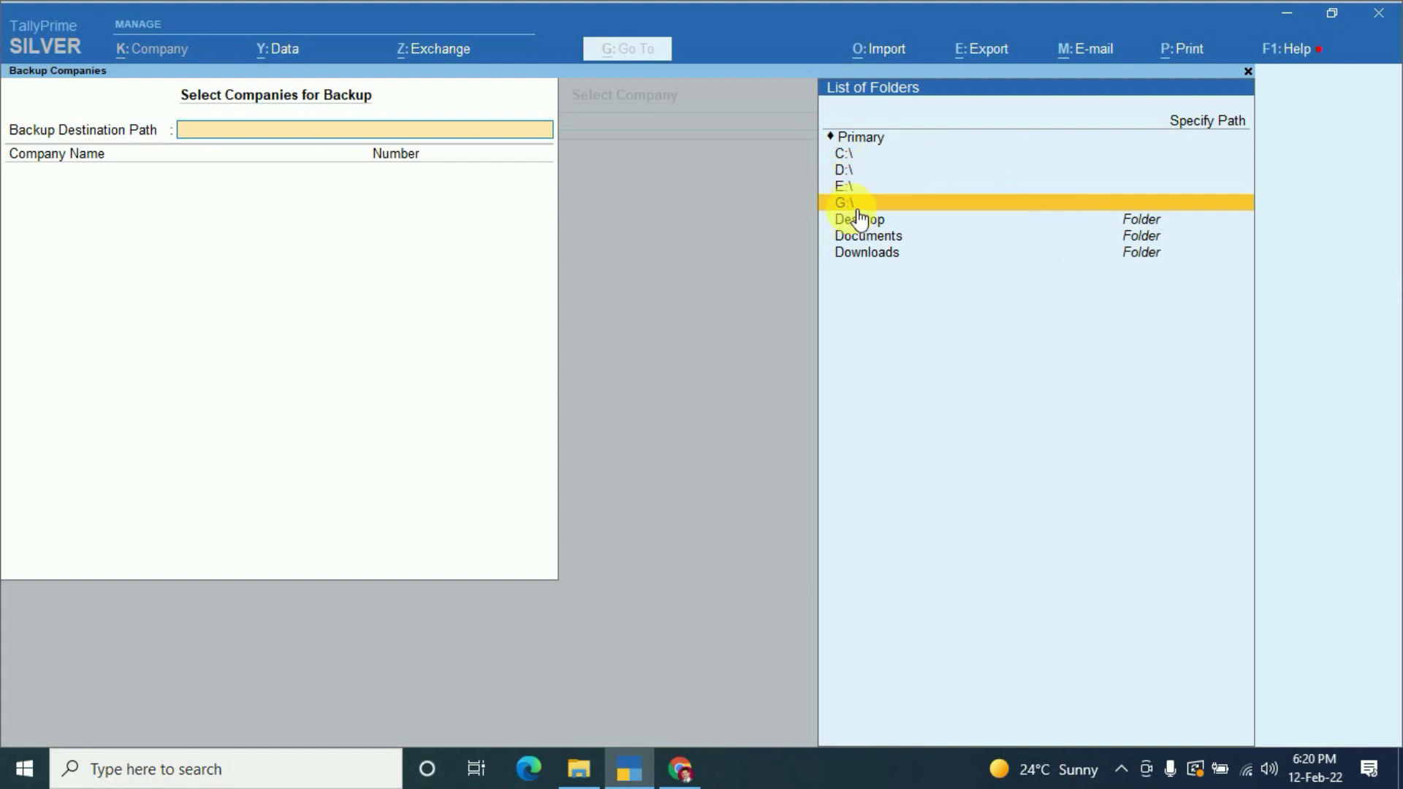
{"action": "key", "text": "Return"}
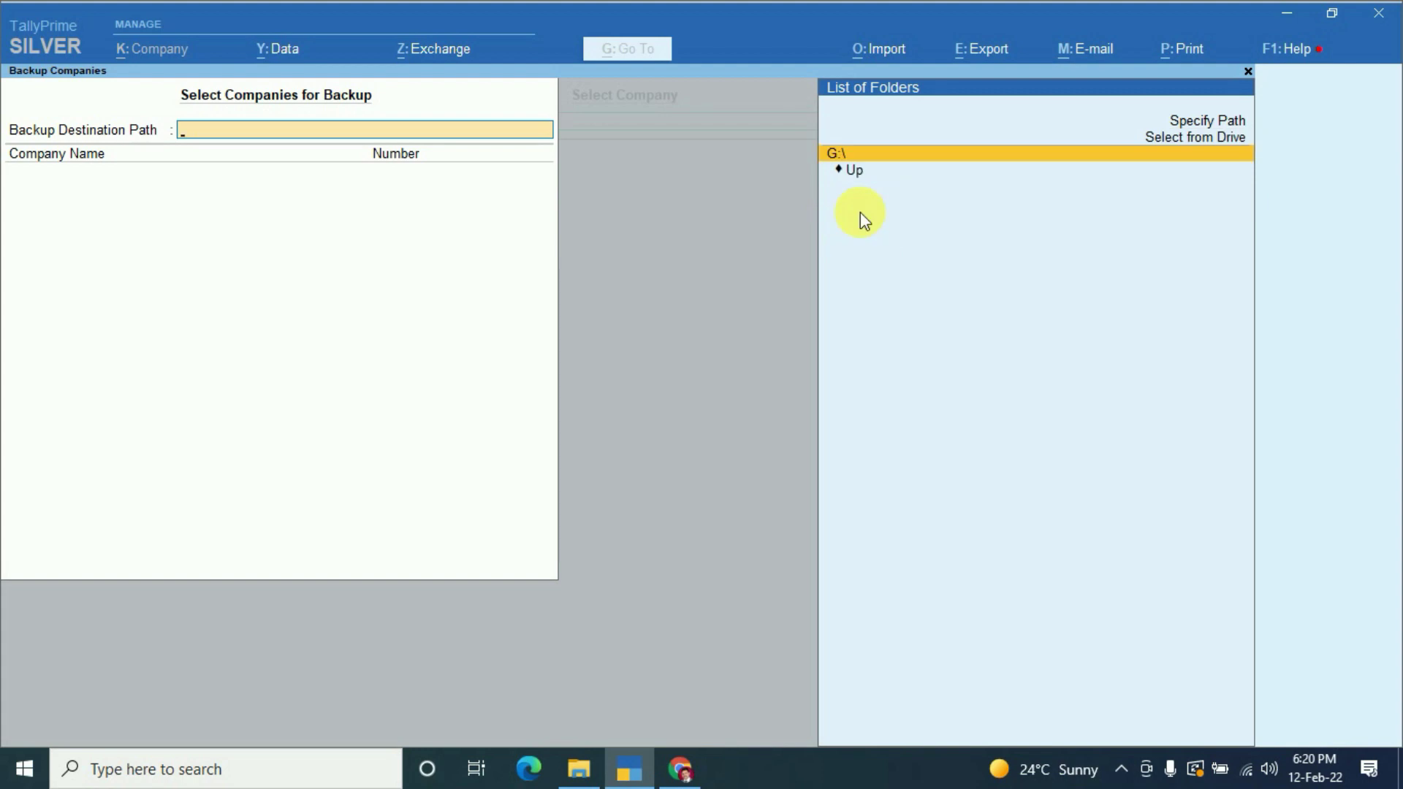
{"action": "key", "text": "Return"}
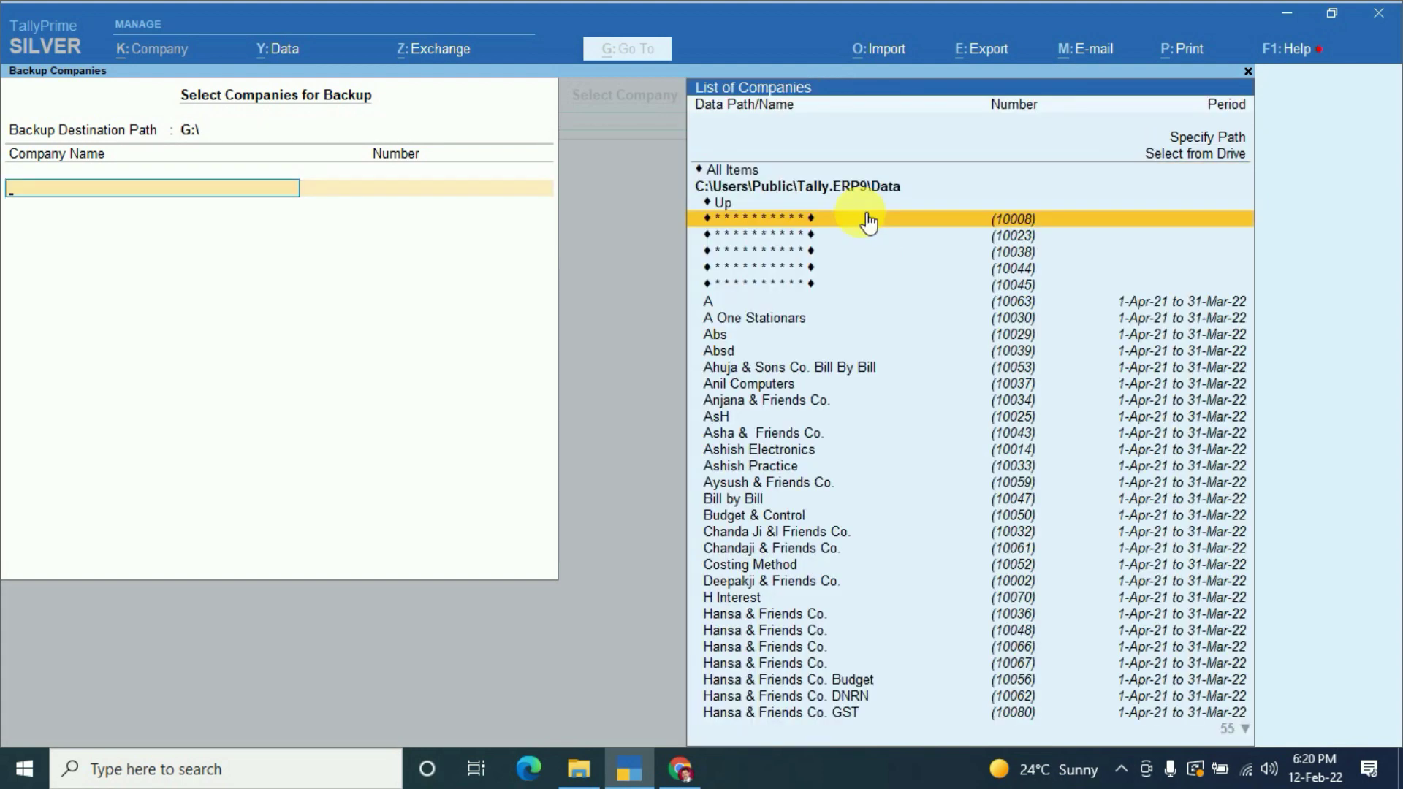
- Add Rohiteshwar Ji & Friends Co. (10041), Rohiteshwar Ji & Friends Co. Data and Rohiteshwar Ji & Friends Co. New to the backup list
{"action": "type", "text": "roh"}
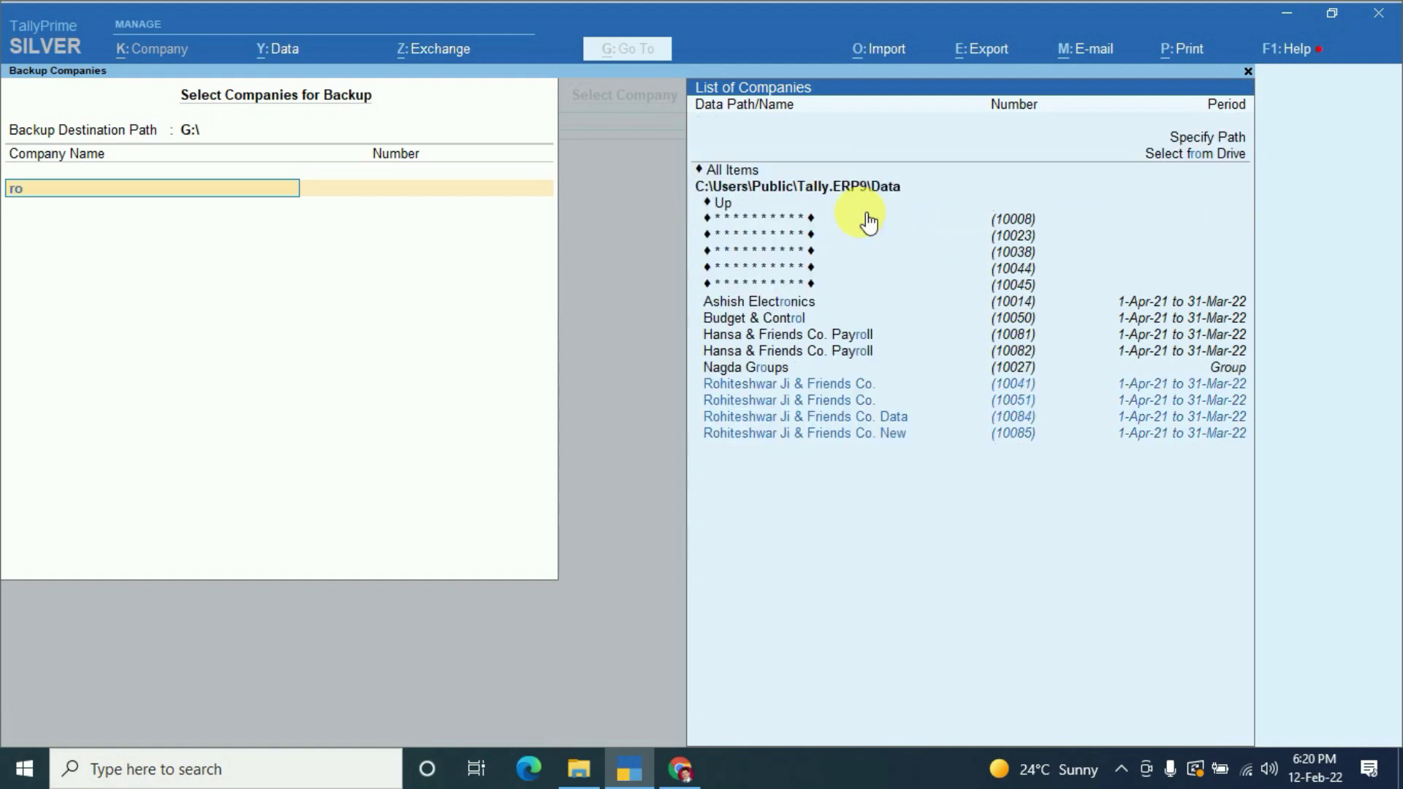
{"action": "key", "text": "Down"}
{"action": "key", "text": "Up"}
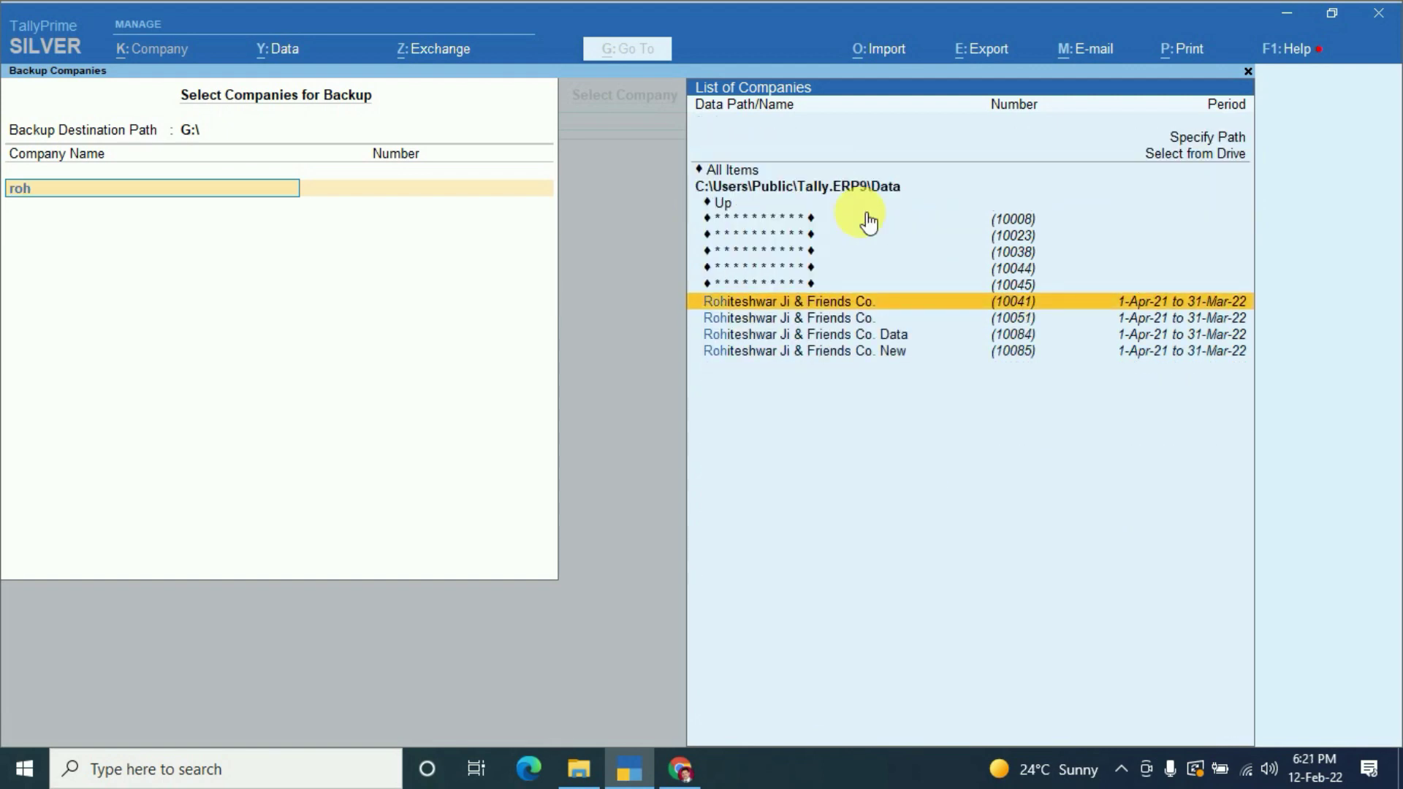
{"action": "key", "text": "Return"}
{"action": "type", "text": "rohi"}
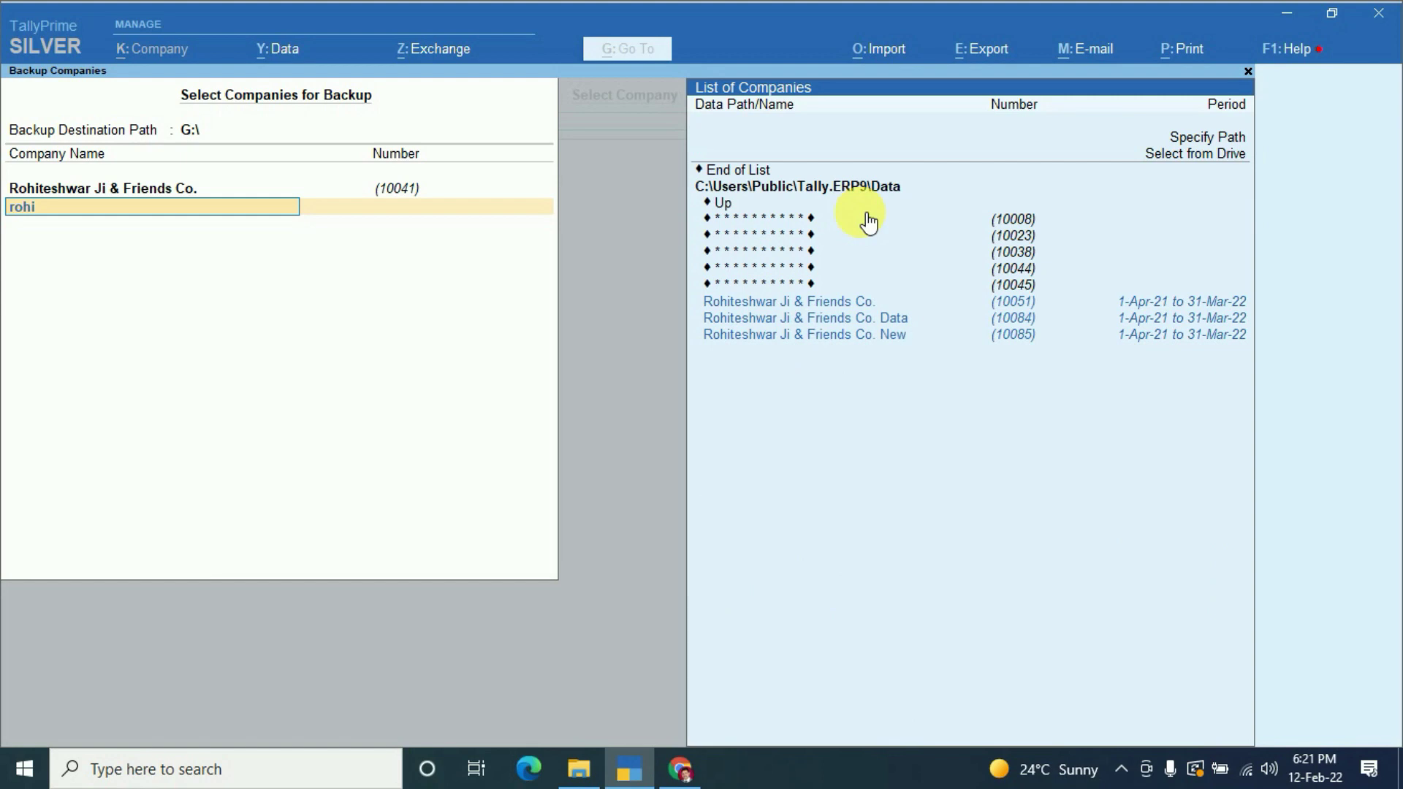
{"action": "key", "text": "Down"}
{"action": "type", "text": "i"}
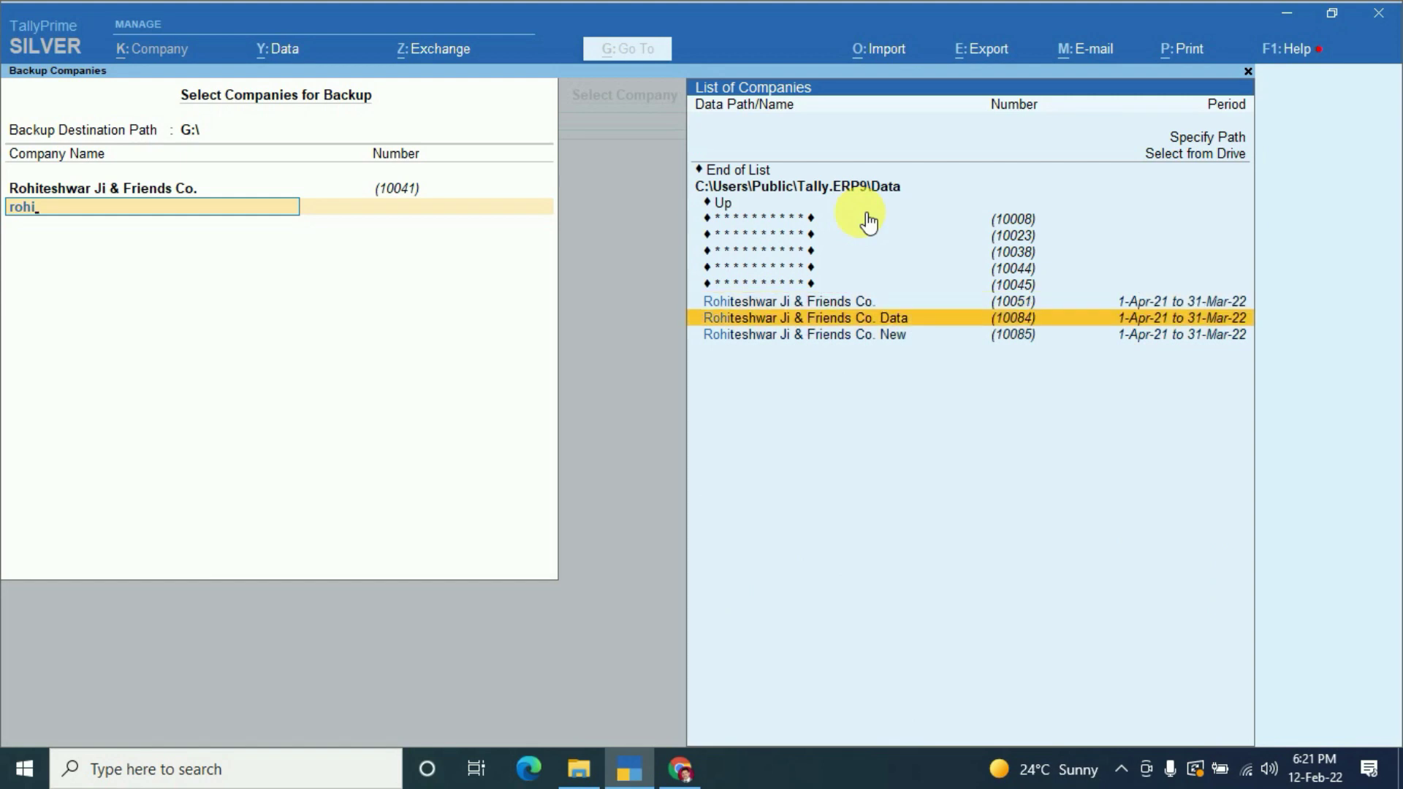
{"action": "key", "text": "Return"}
{"action": "type", "text": "roh"}
{"action": "key", "text": "Down"}
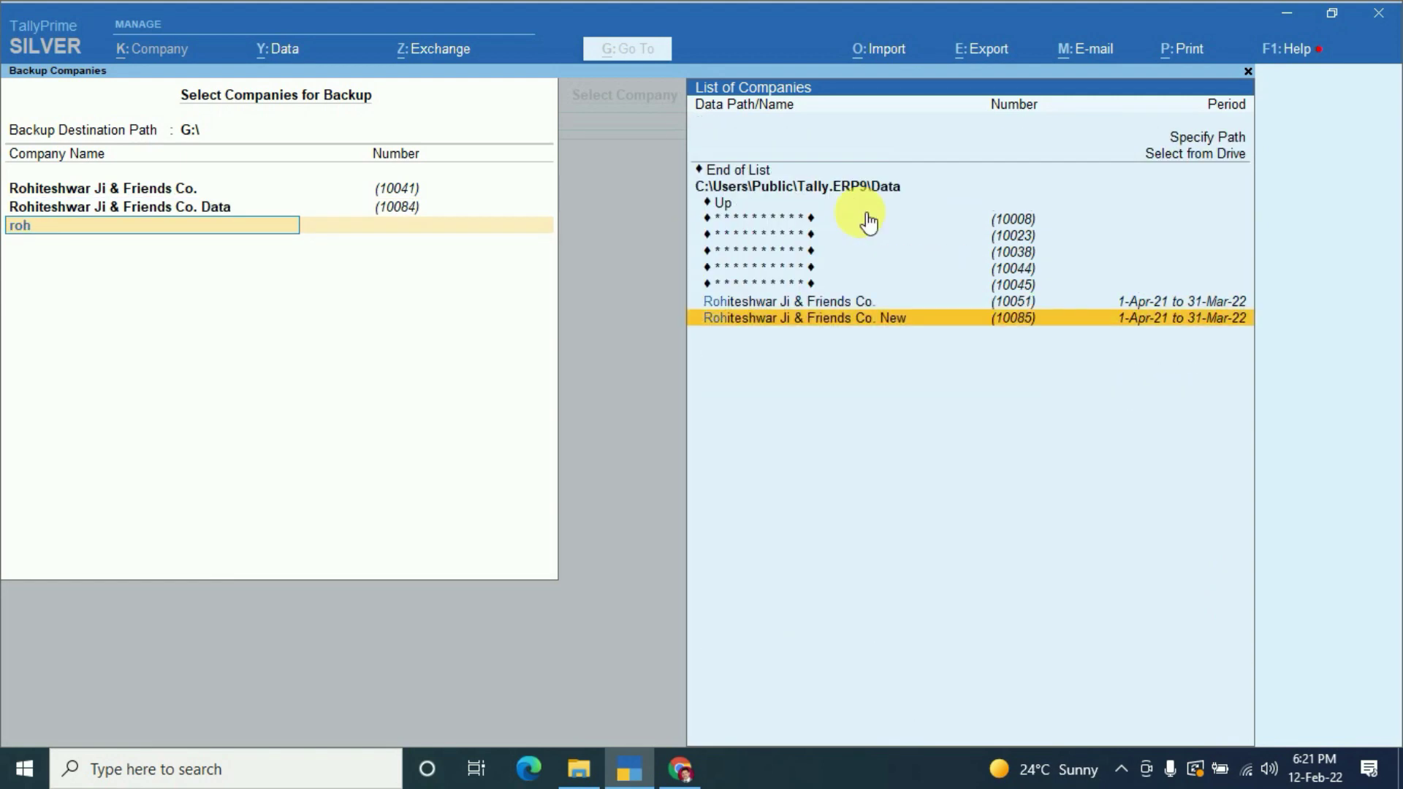
{"action": "key", "text": "Return"}
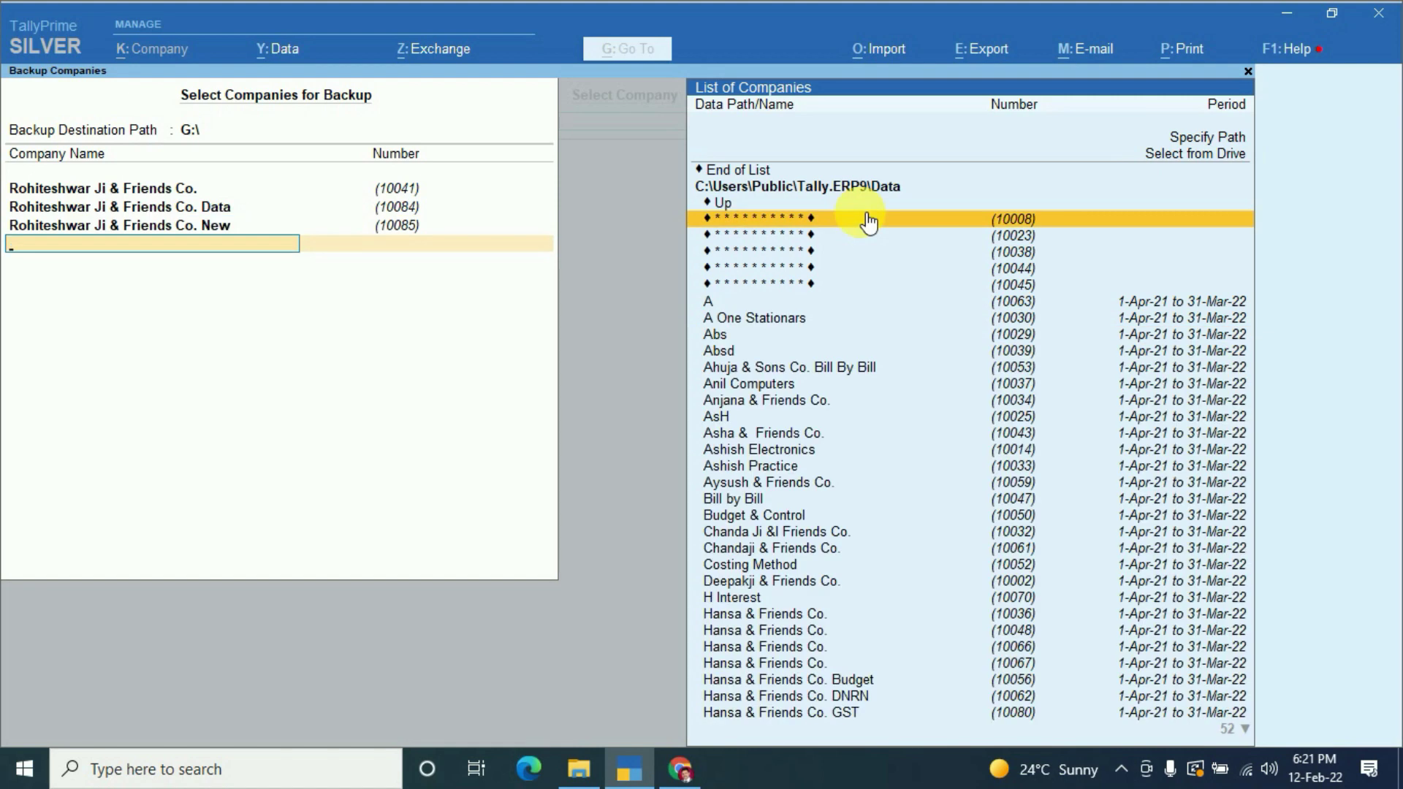
- End the company list and accept the backup
{"action": "key", "text": "Up"}
{"action": "key", "text": "Up"}
{"action": "key", "text": "Return"}
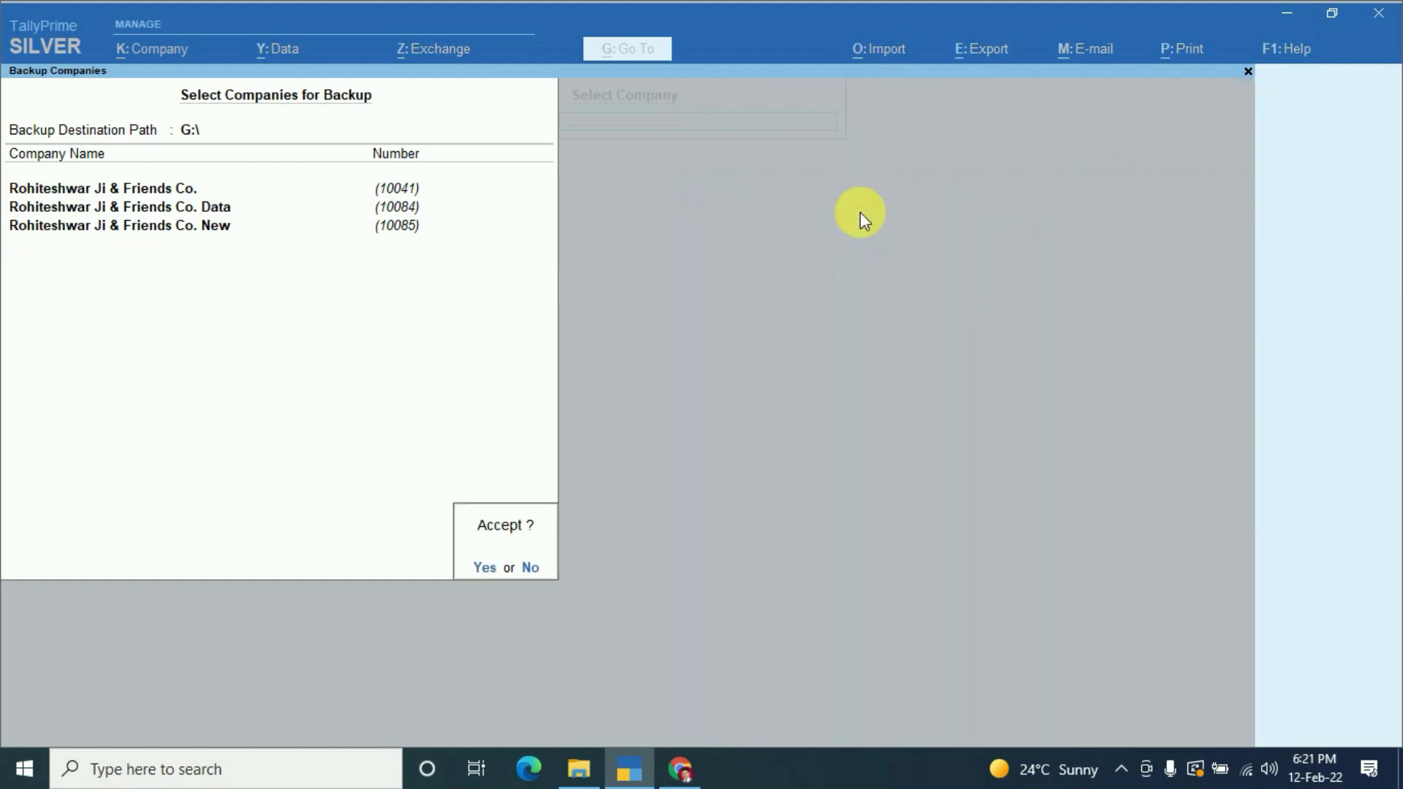
{"action": "key", "text": "Return"}
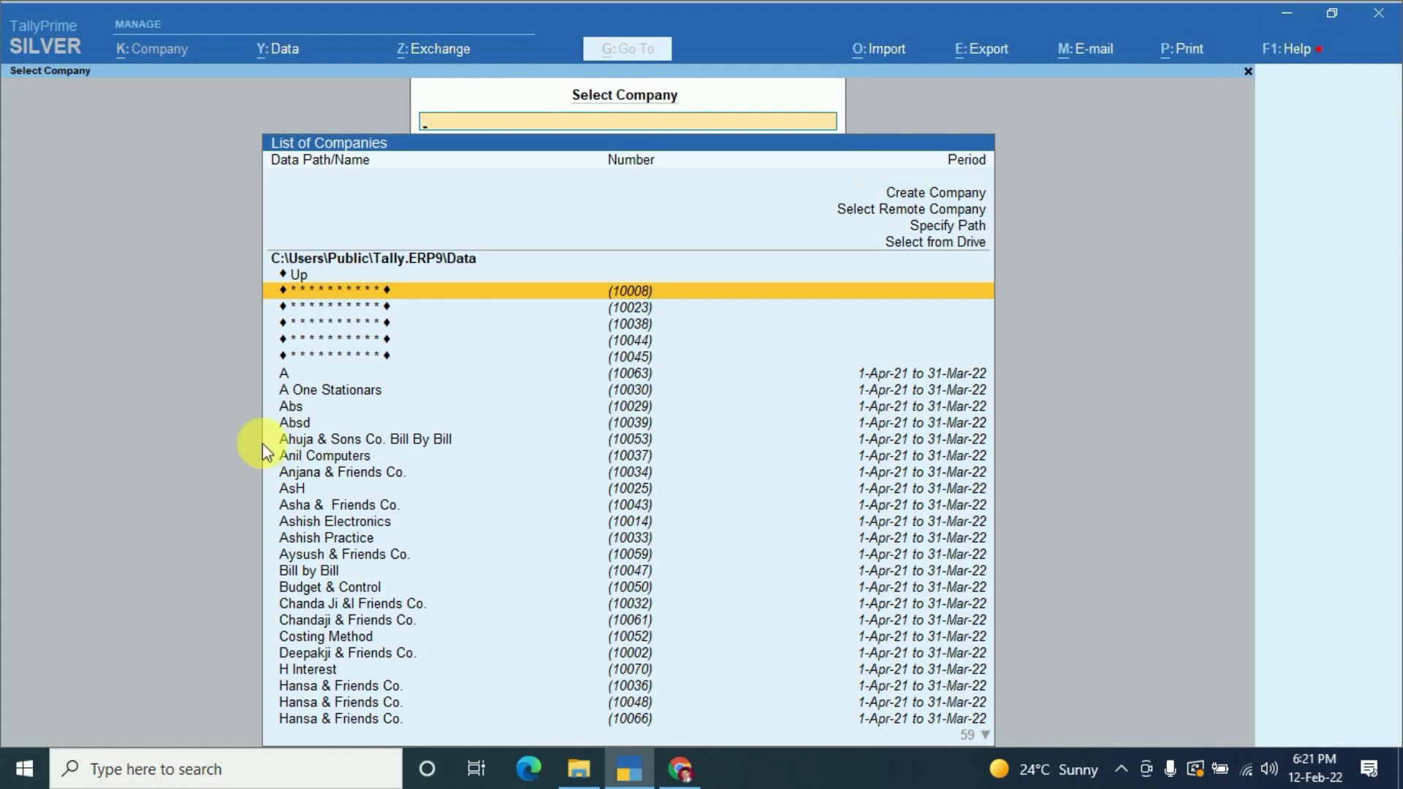
- Switch to File Explorer and check the backup files on the G: drive, then return to This PC
{"action": "type", "text": "r"}
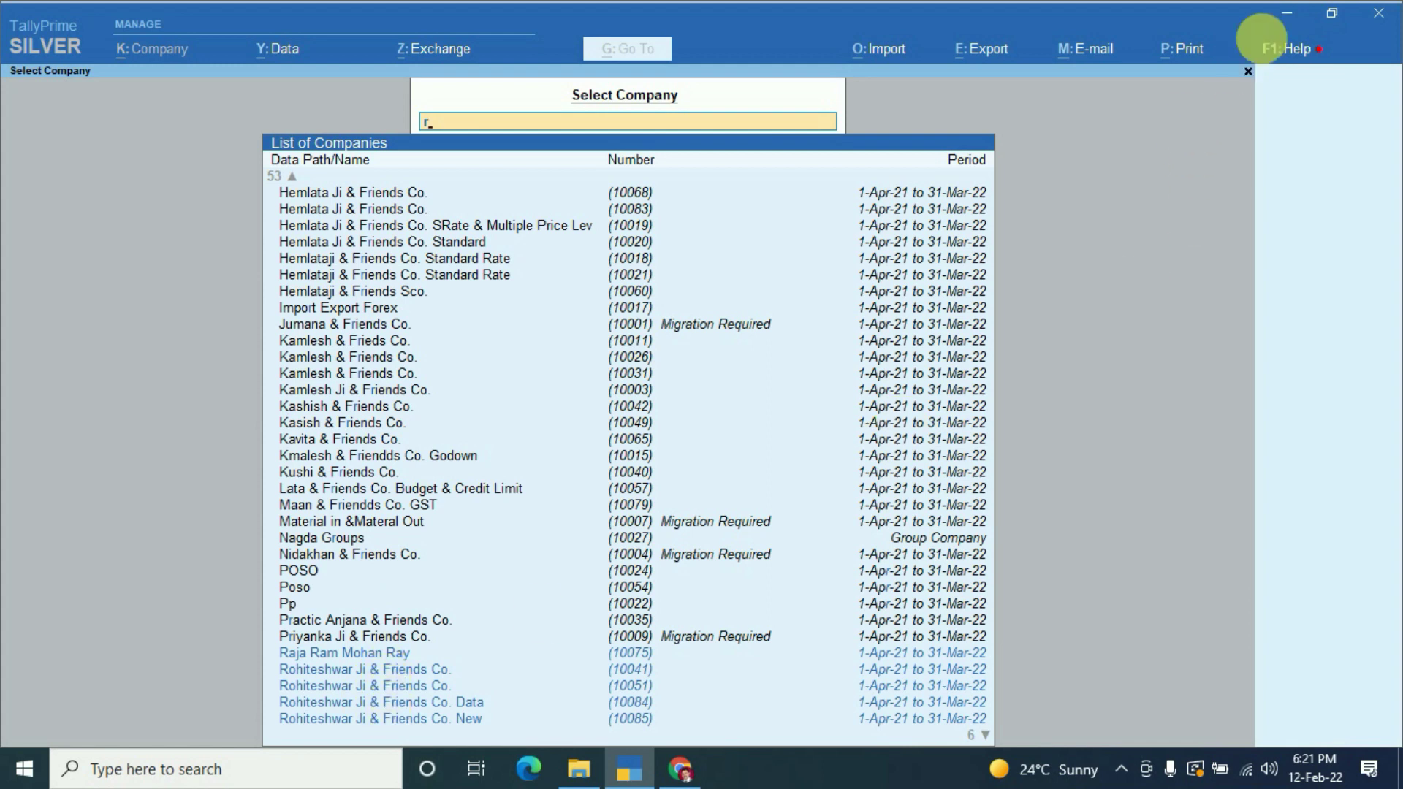
{"action": "left_click", "coordinate": [1287, 13]}
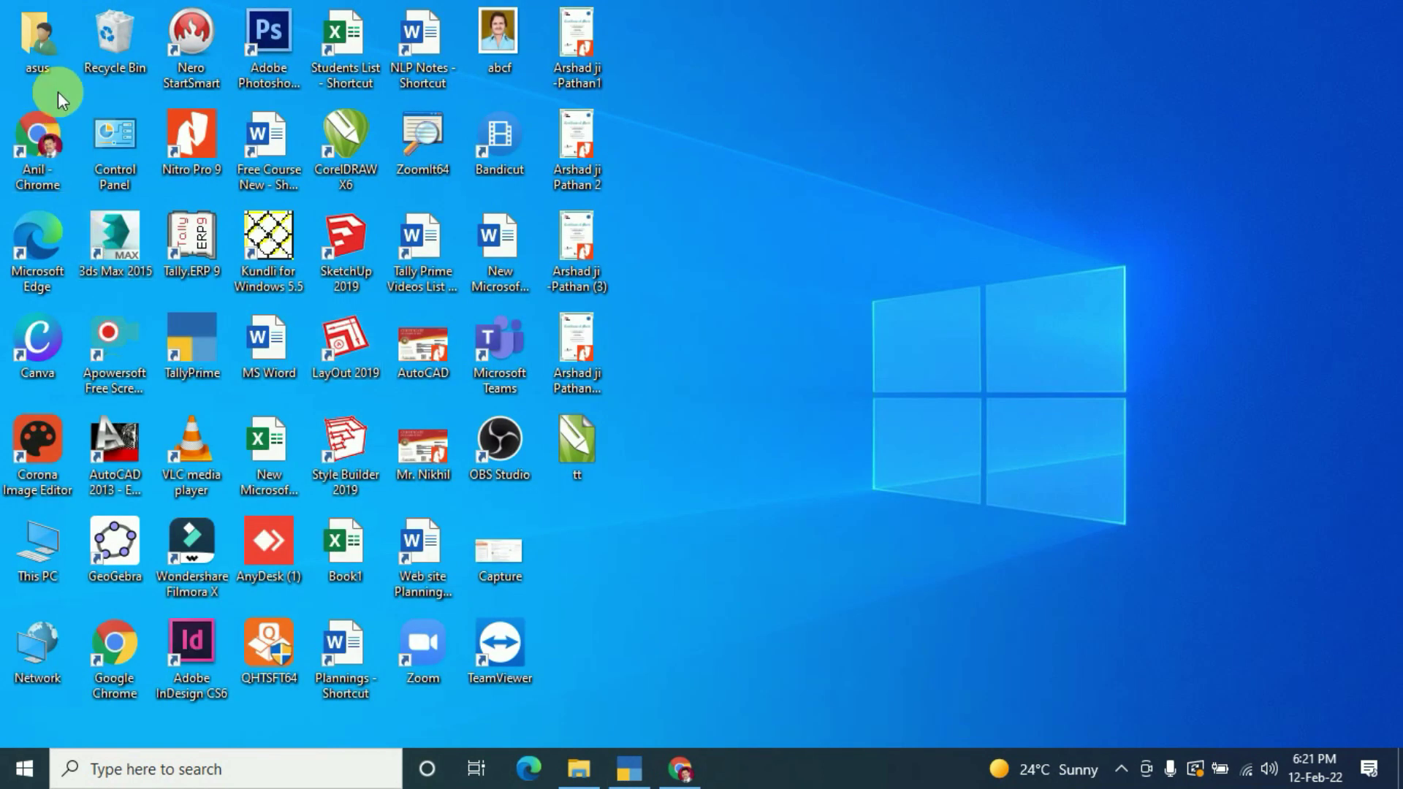
{"action": "double_click", "coordinate": [40, 537]}
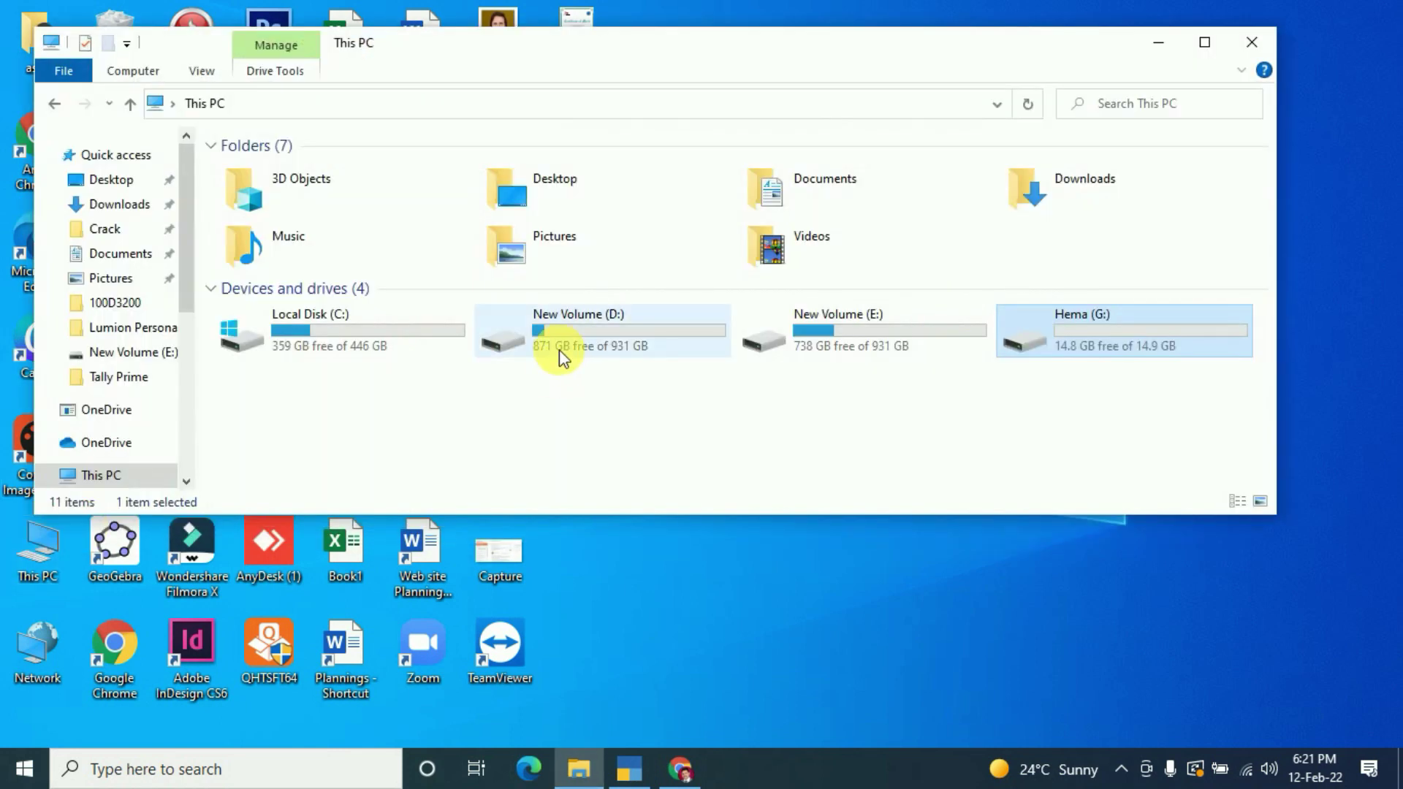
{"action": "double_click", "coordinate": [893, 44]}
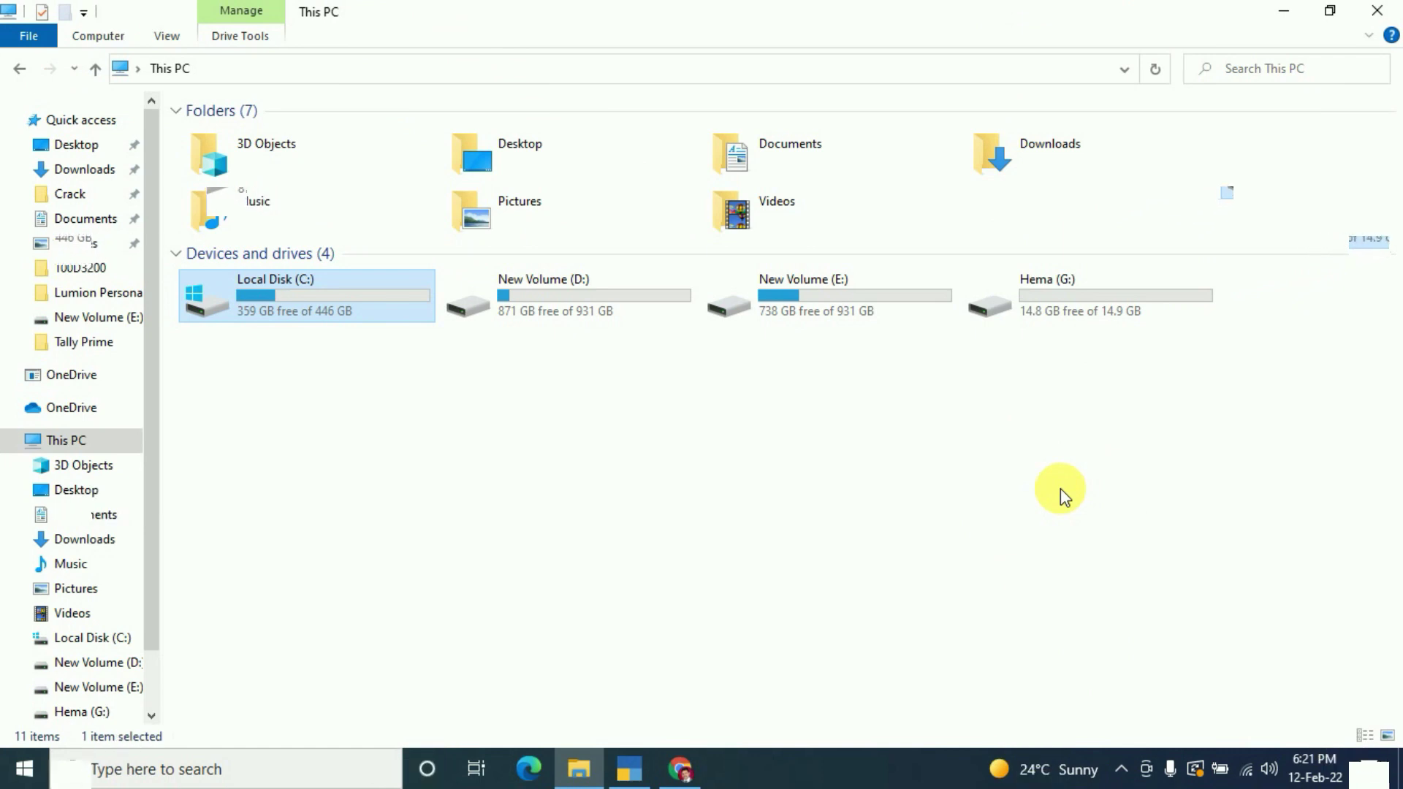
{"action": "double_click", "coordinate": [1053, 307]}
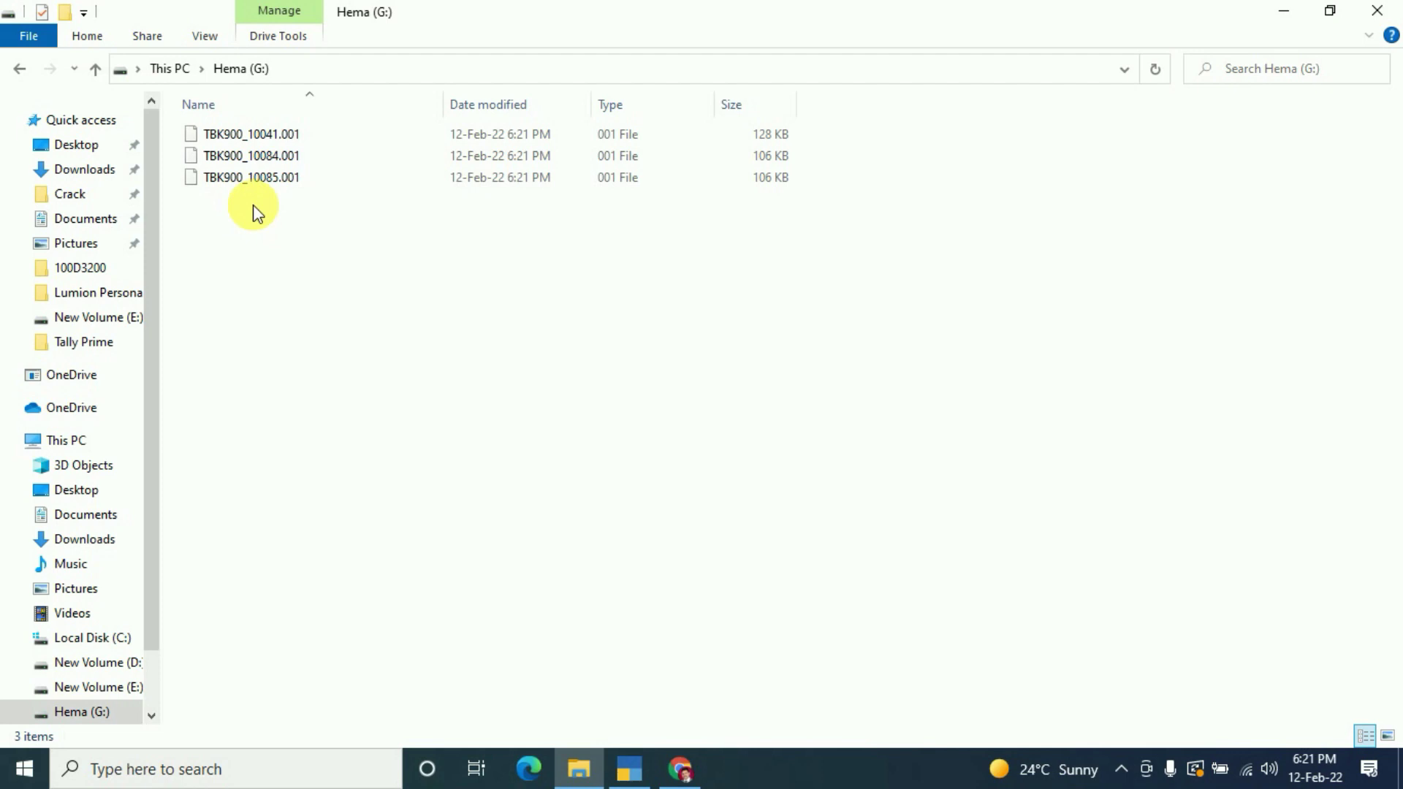
{"action": "left_click", "coordinate": [170, 69]}
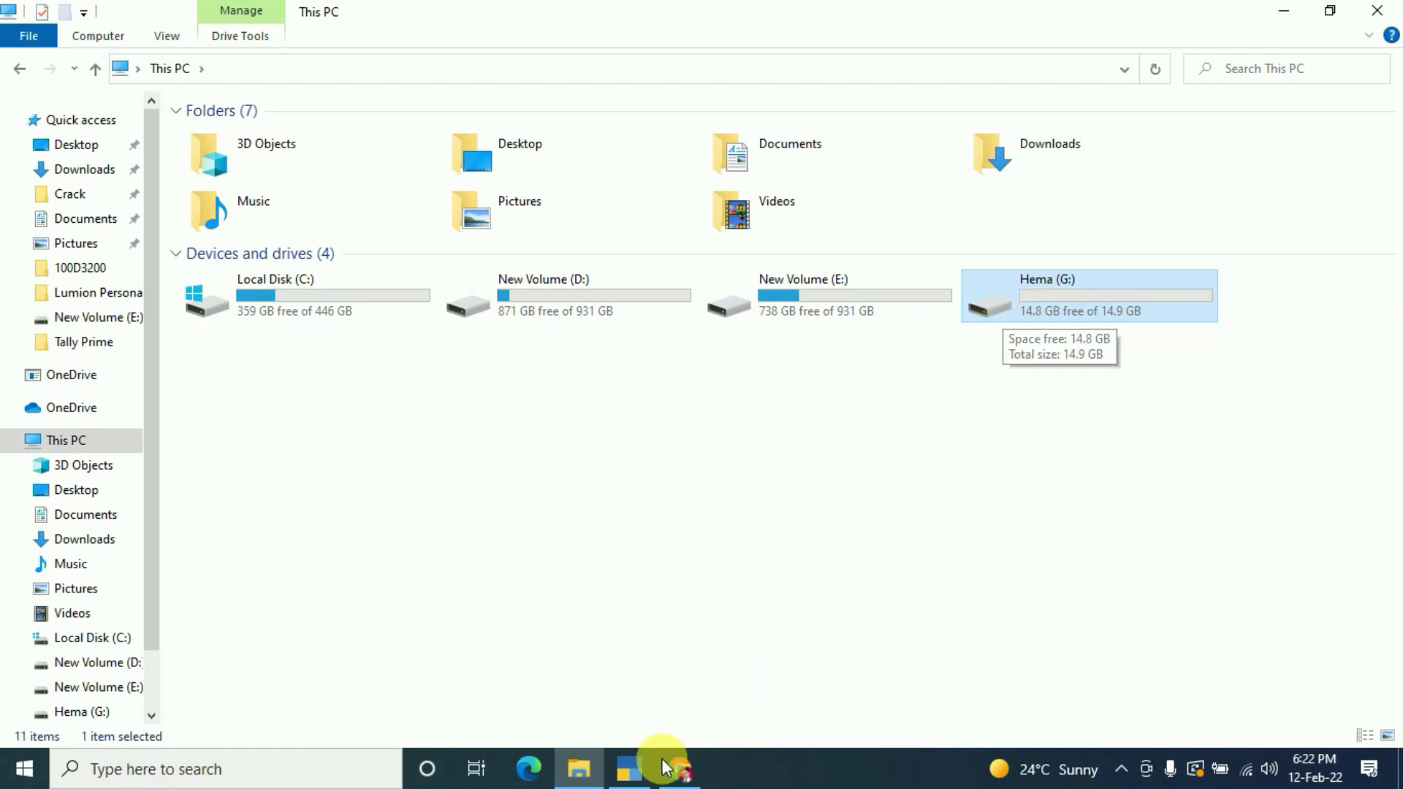
- Switch to TallyPrime, load Rohiteshwar Ji & Friends Co. (10041) and delete the company through Company Alteration
{"action": "left_click", "coordinate": [630, 767]}
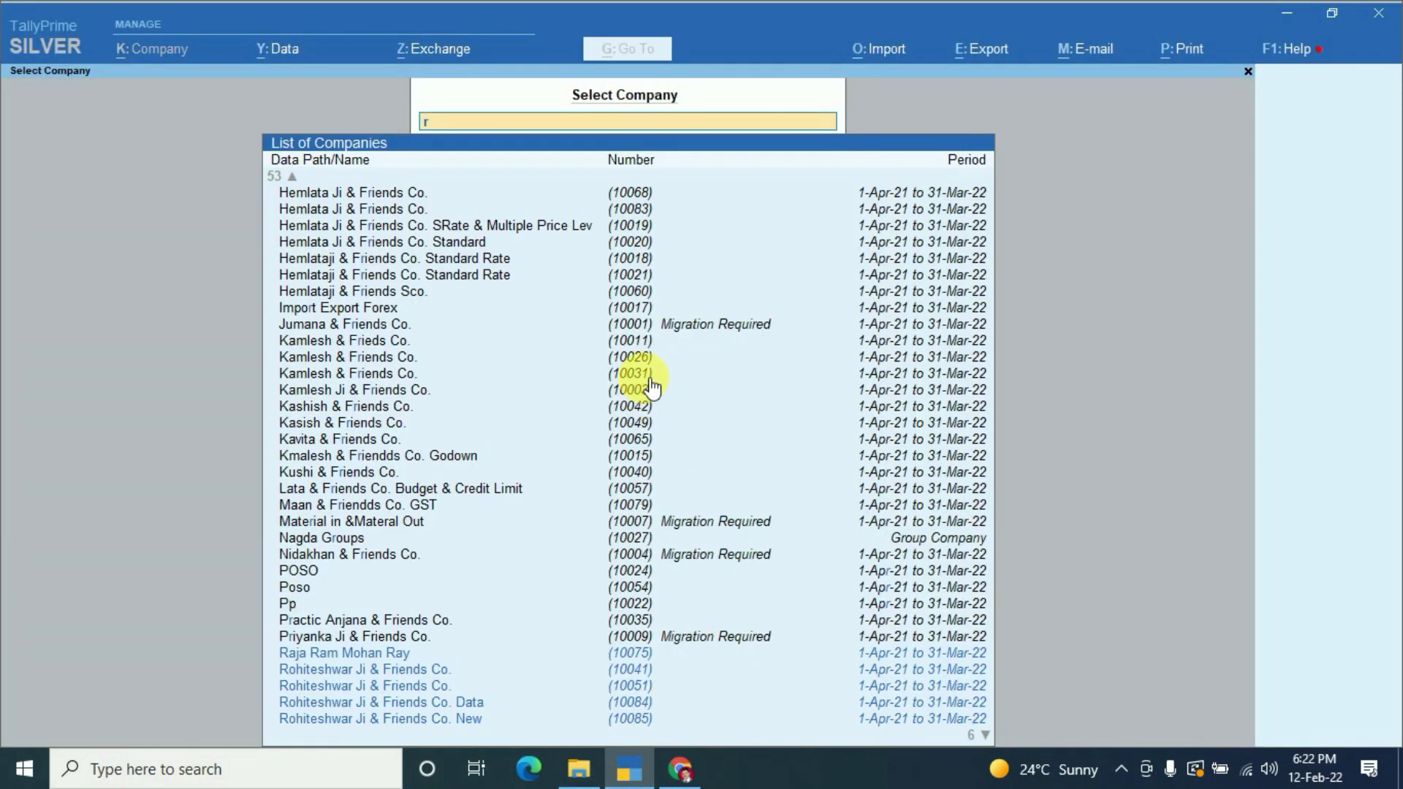
{"action": "key", "text": "BackSpace"}
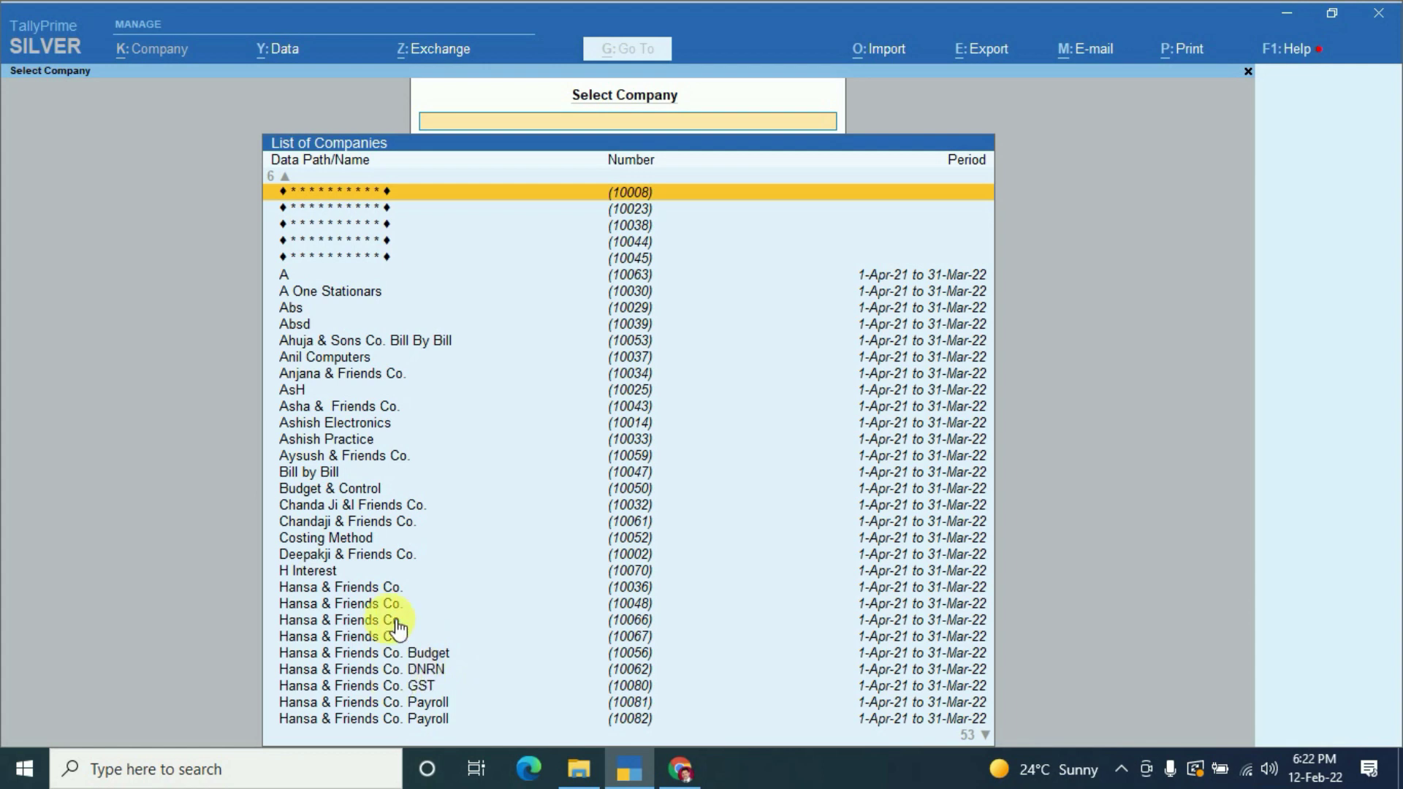
{"action": "type", "text": "r"}
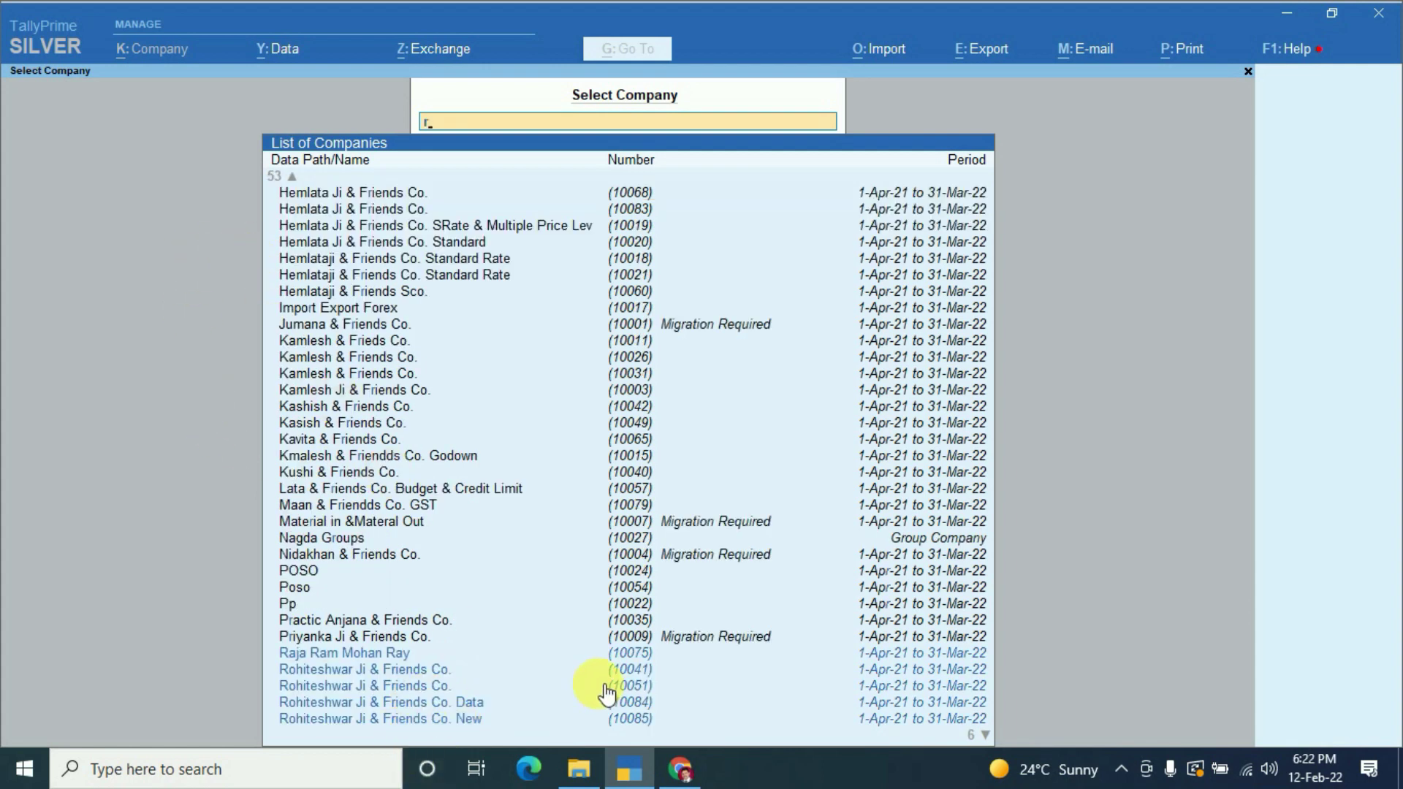
{"action": "key", "text": "Down"}
{"action": "key", "text": "Down"}
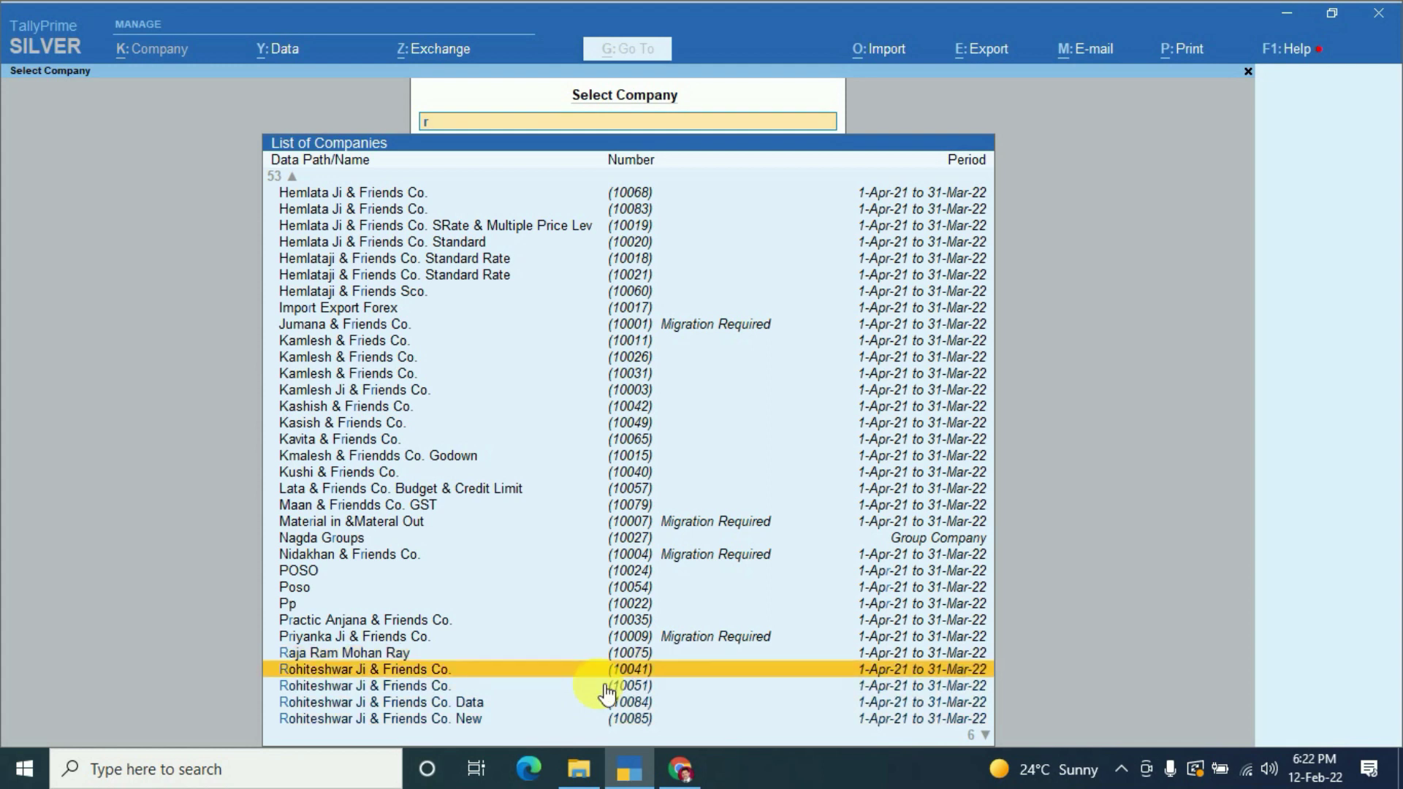
{"action": "key", "text": "Return"}
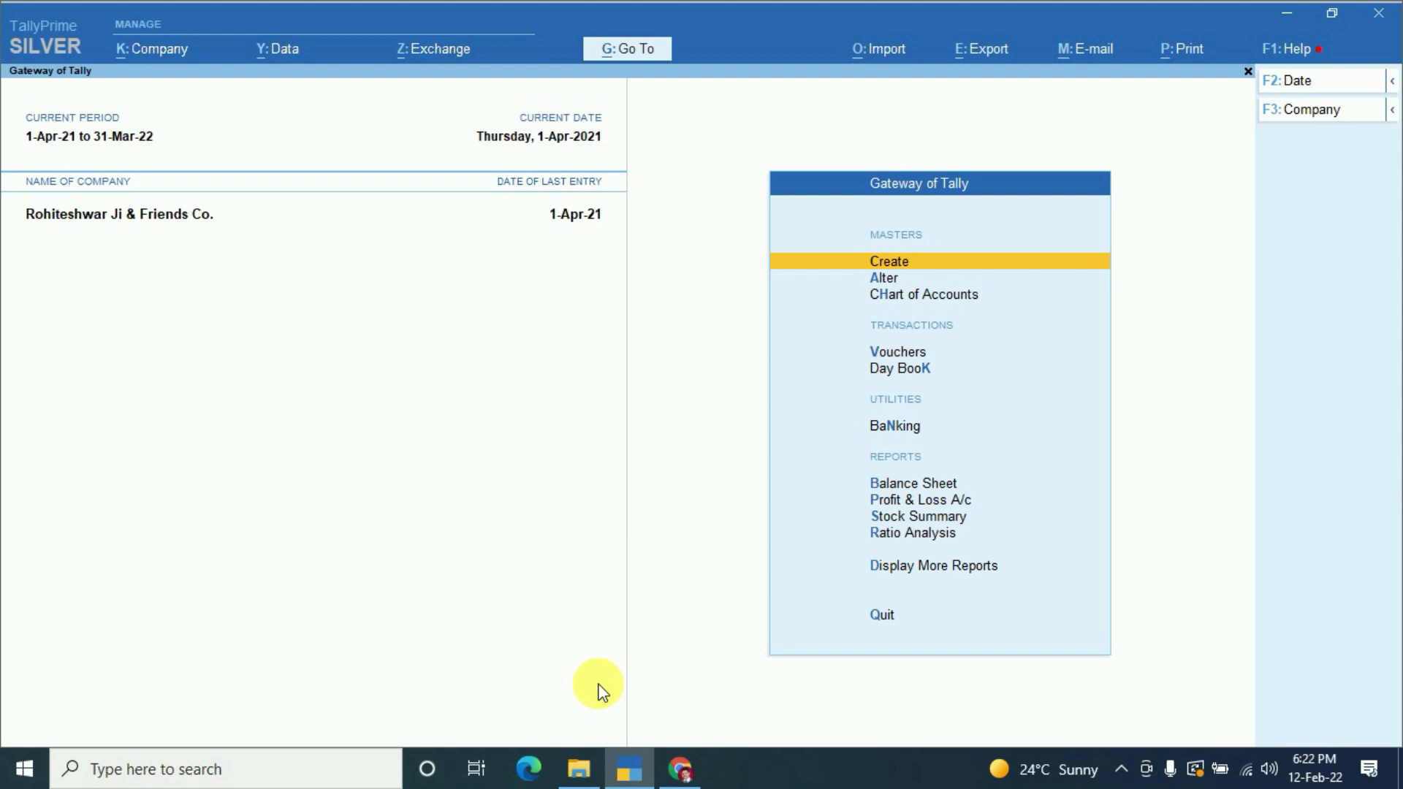
{"action": "left_click", "coordinate": [149, 51]}
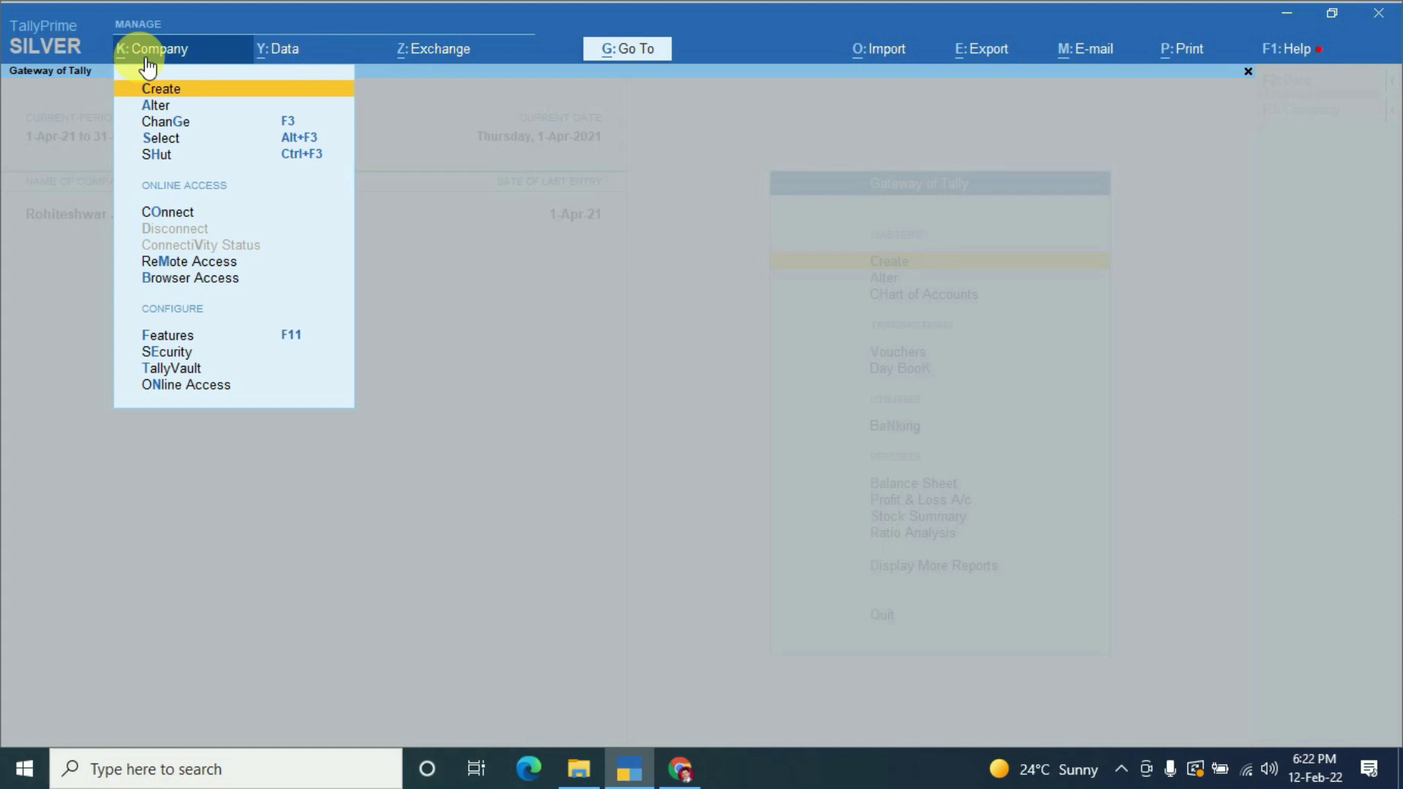
{"action": "left_click", "coordinate": [157, 108]}
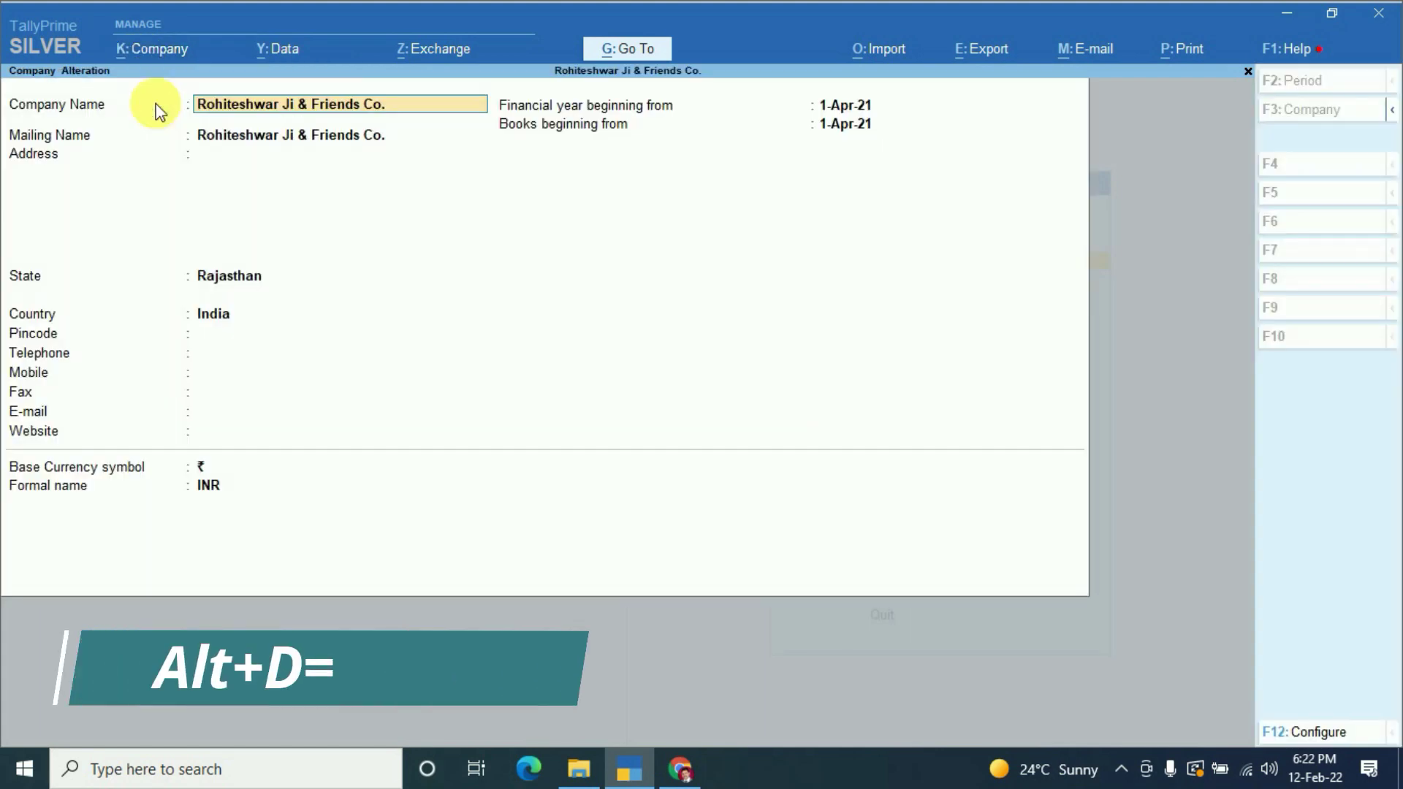
{"action": "key", "text": "alt+d"}
{"action": "key", "text": "y"}
{"action": "key", "text": "y"}
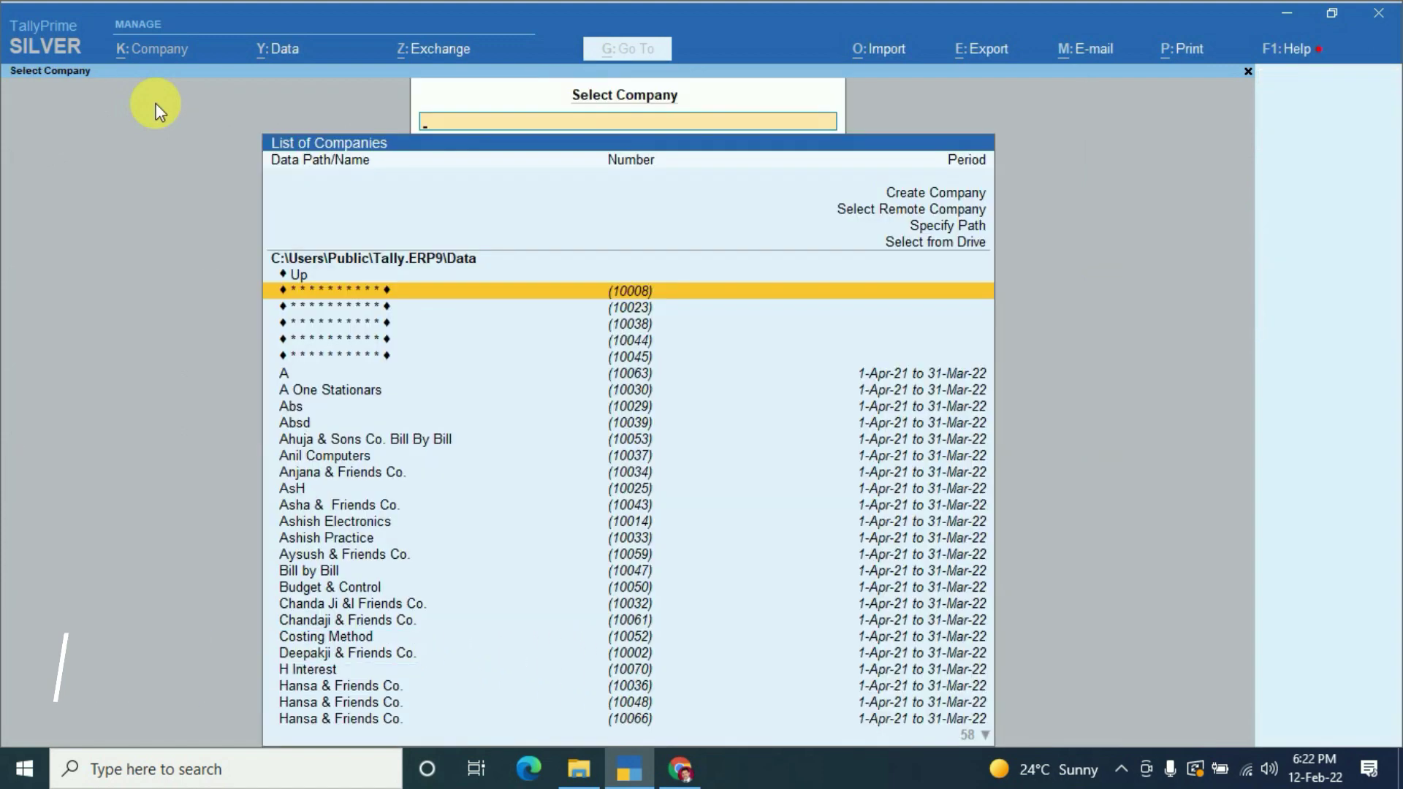
- Load Rohiteshwar Ji & Friends Co. Data and delete the company through Company Alteration
{"action": "type", "text": "roh"}
{"action": "key", "text": "Up"}
{"action": "key", "text": "Up"}
{"action": "key", "text": "Return"}
{"action": "key", "text": "alt"}
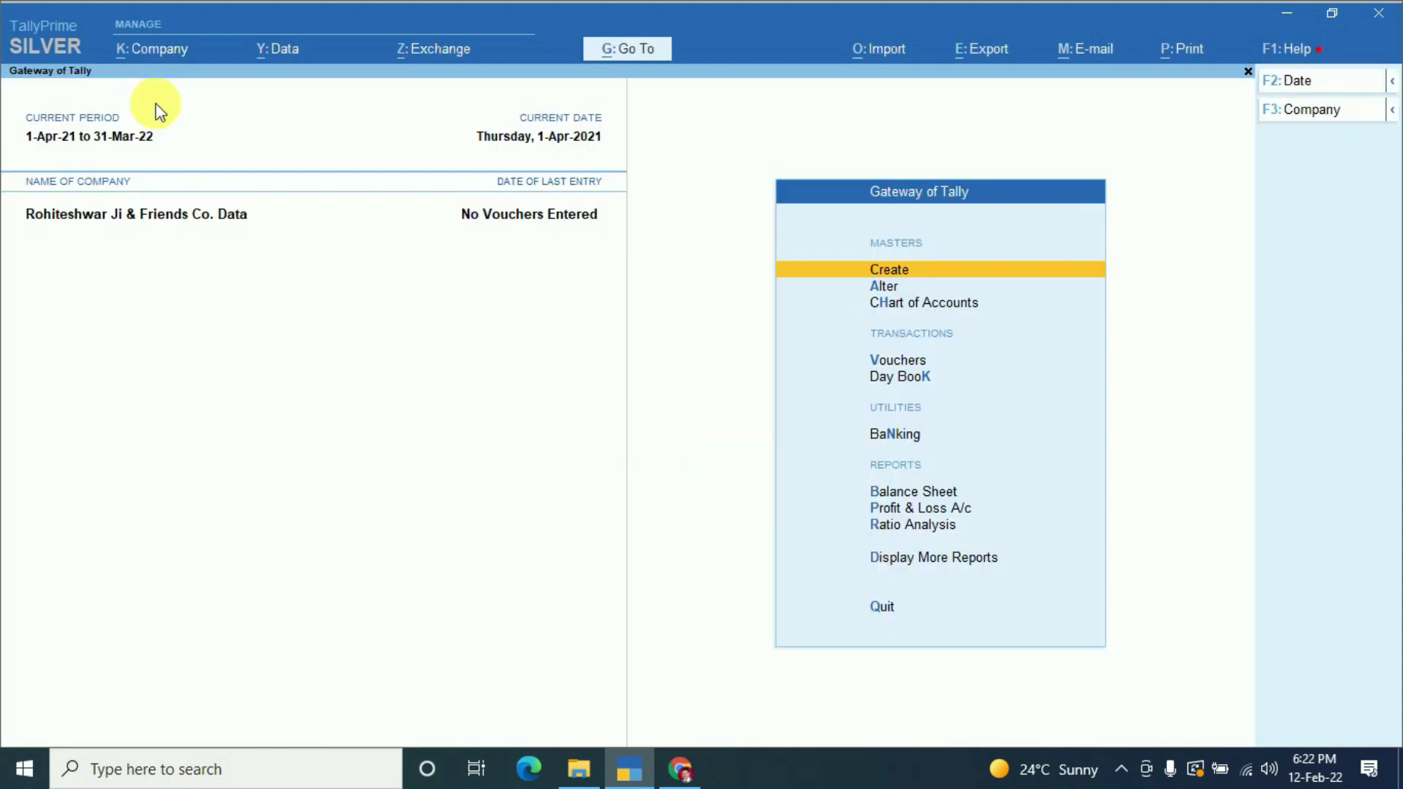
{"action": "key", "text": "alt+k"}
{"action": "left_click", "coordinate": [162, 108]}
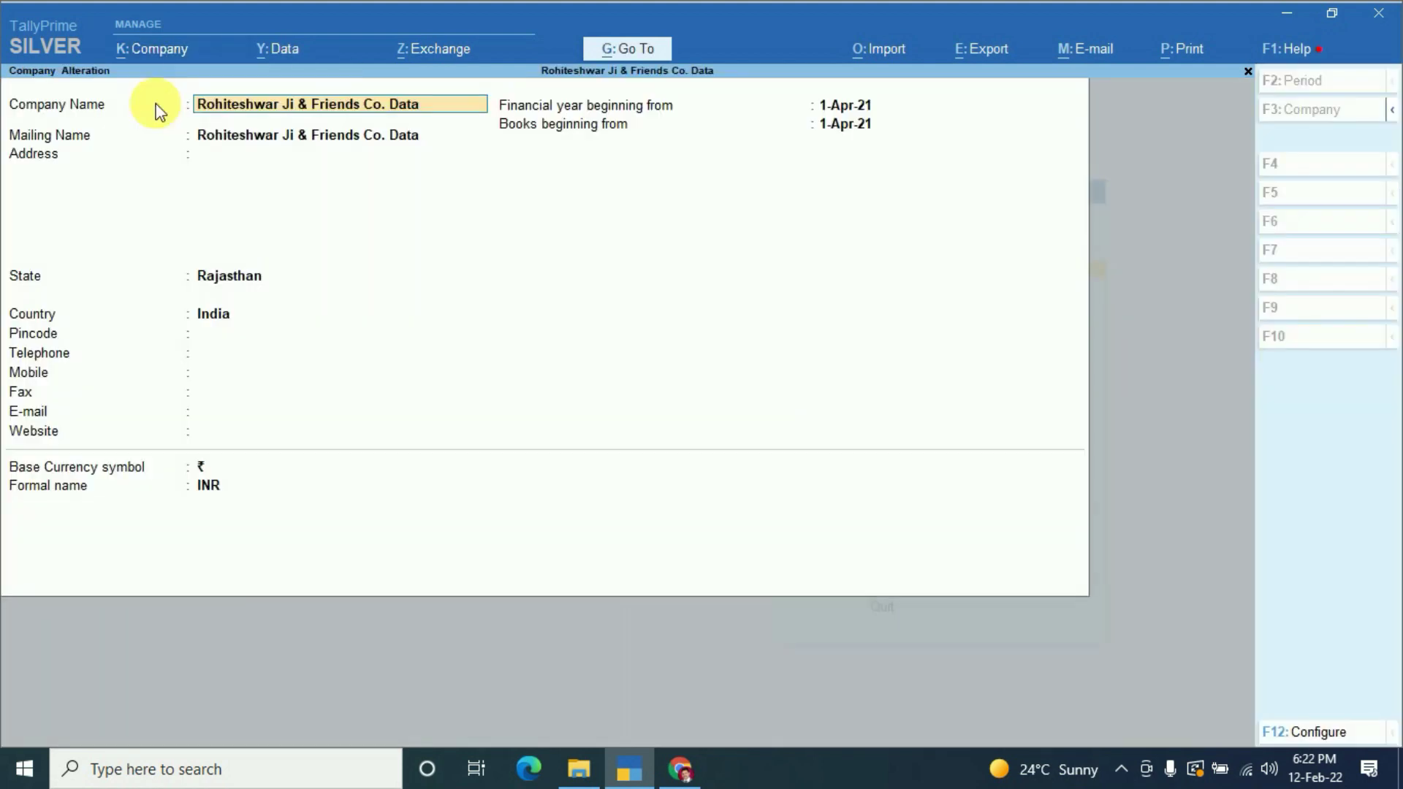
{"action": "key", "text": "alt+d"}
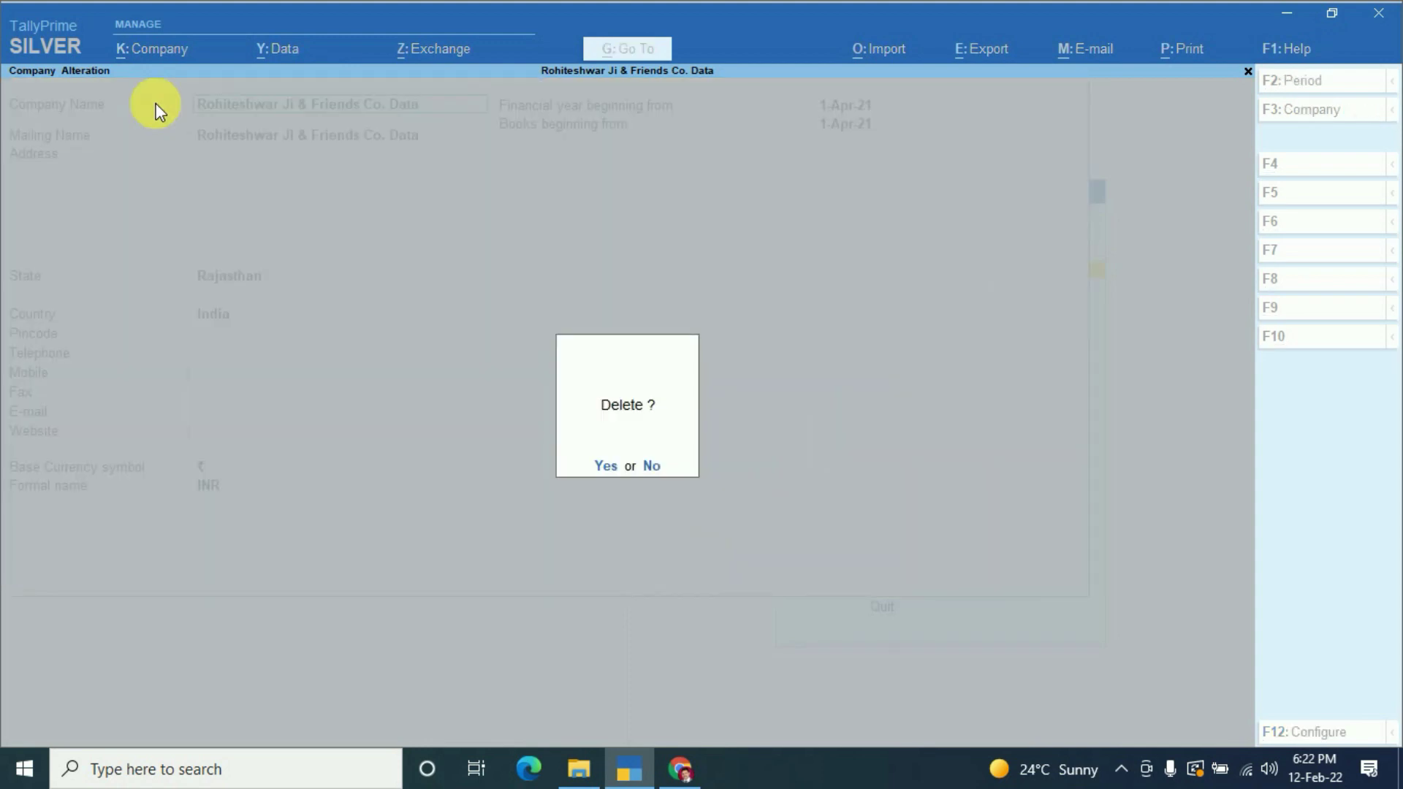
{"action": "key", "text": "y"}
{"action": "key", "text": "y"}
- Load Rohiteshwar Ji & Friends Co. New and delete the company through Company Alteration
{"action": "key", "text": "Down"}
{"action": "key", "text": "Return"}
{"action": "key", "text": "alt+k"}
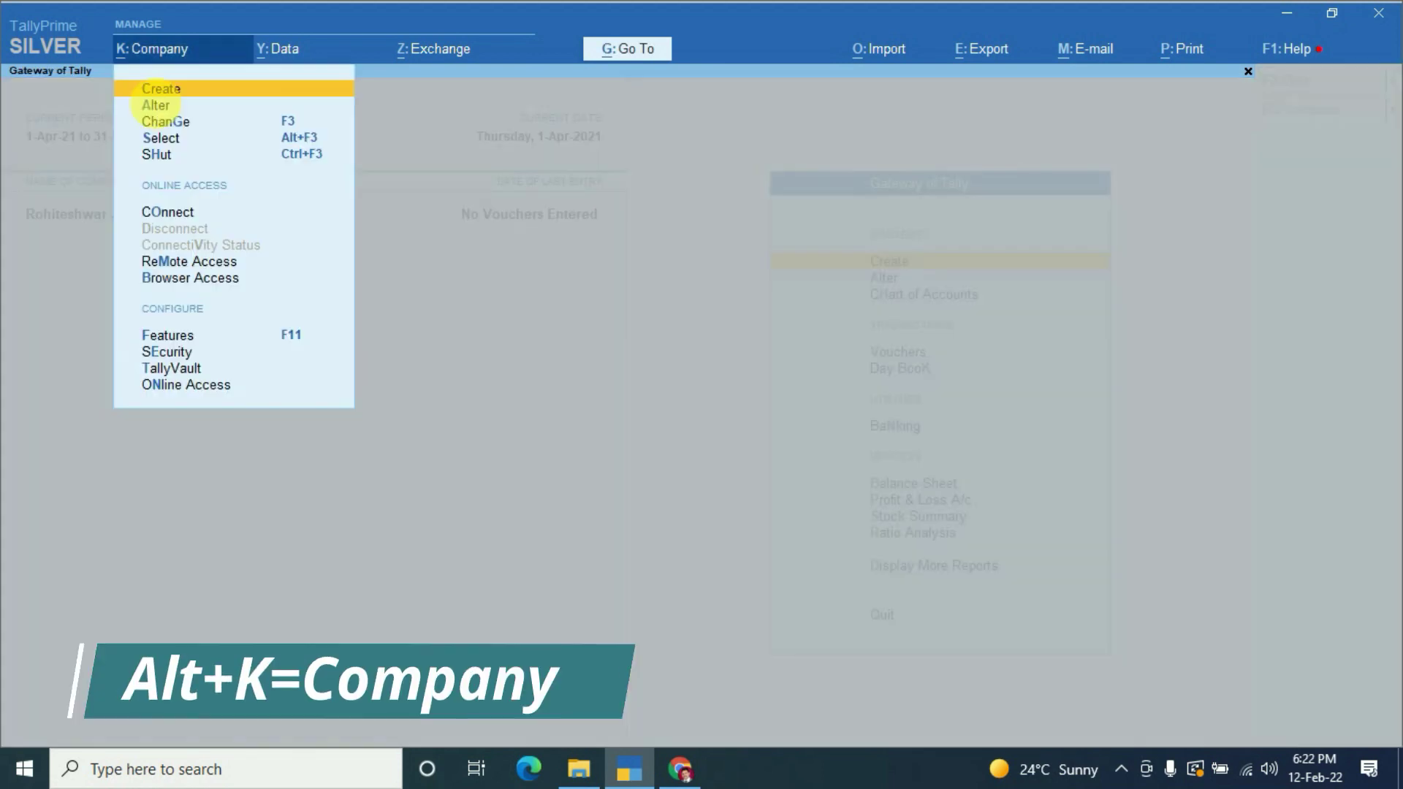
{"action": "key", "text": "a"}
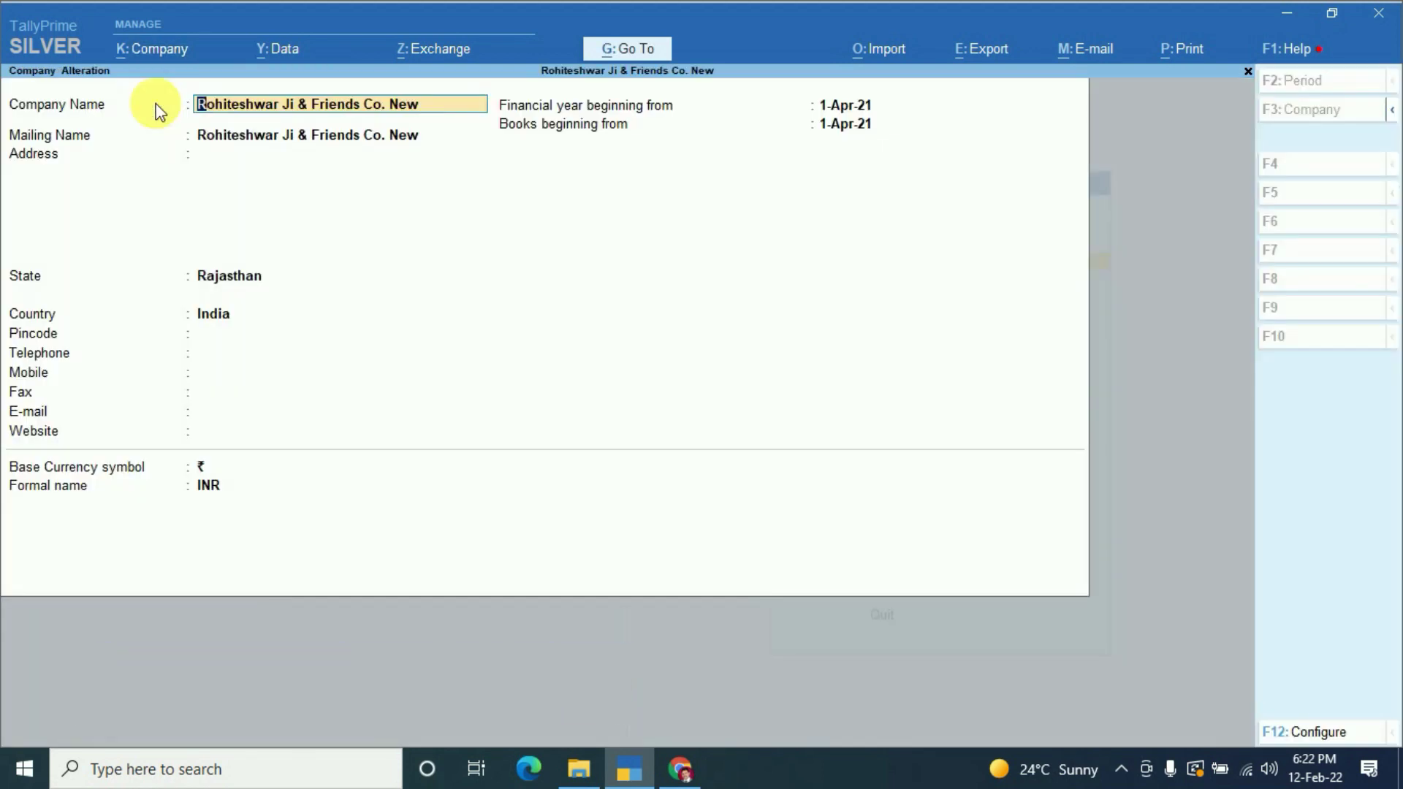
{"action": "key", "text": "alt+d"}
{"action": "key", "text": "y"}
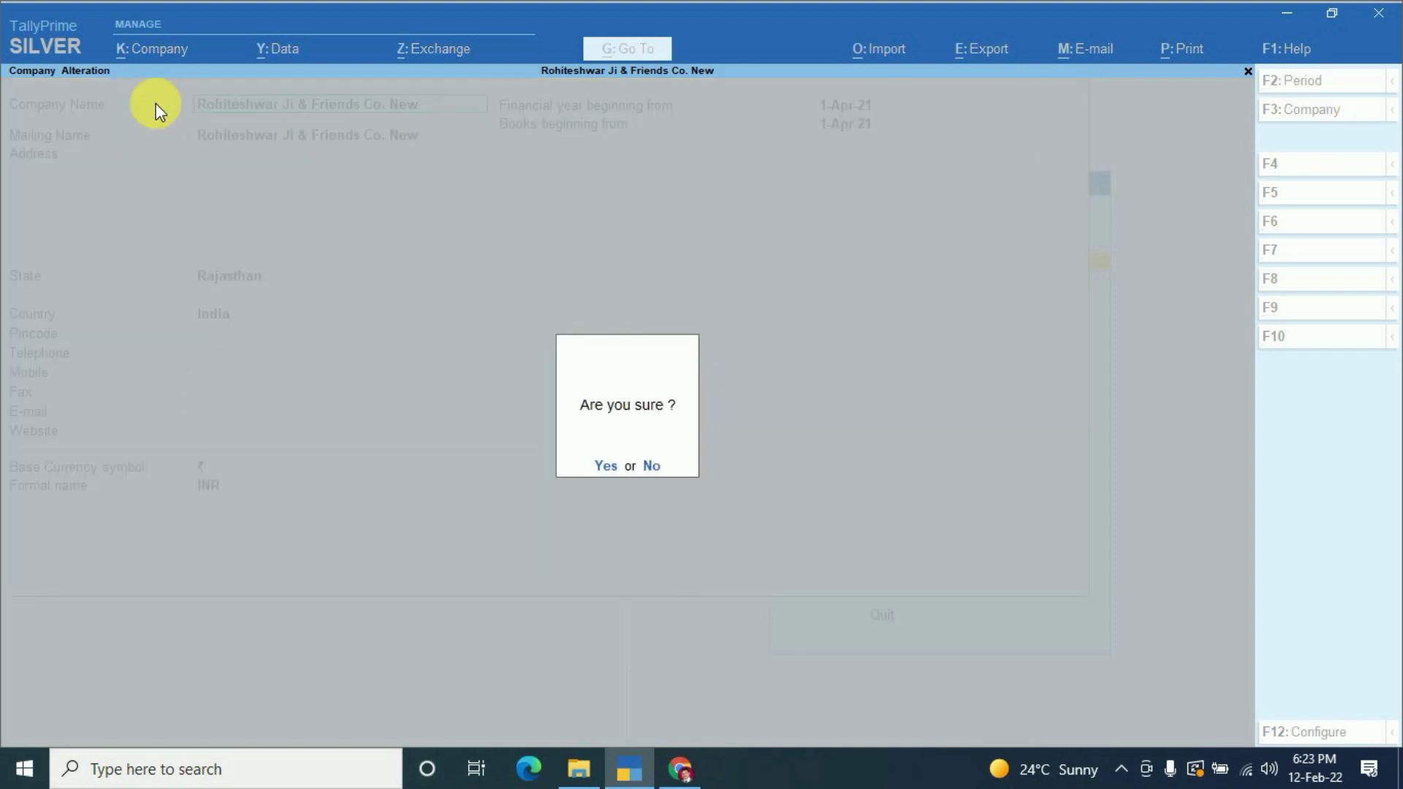
{"action": "key", "text": "y"}
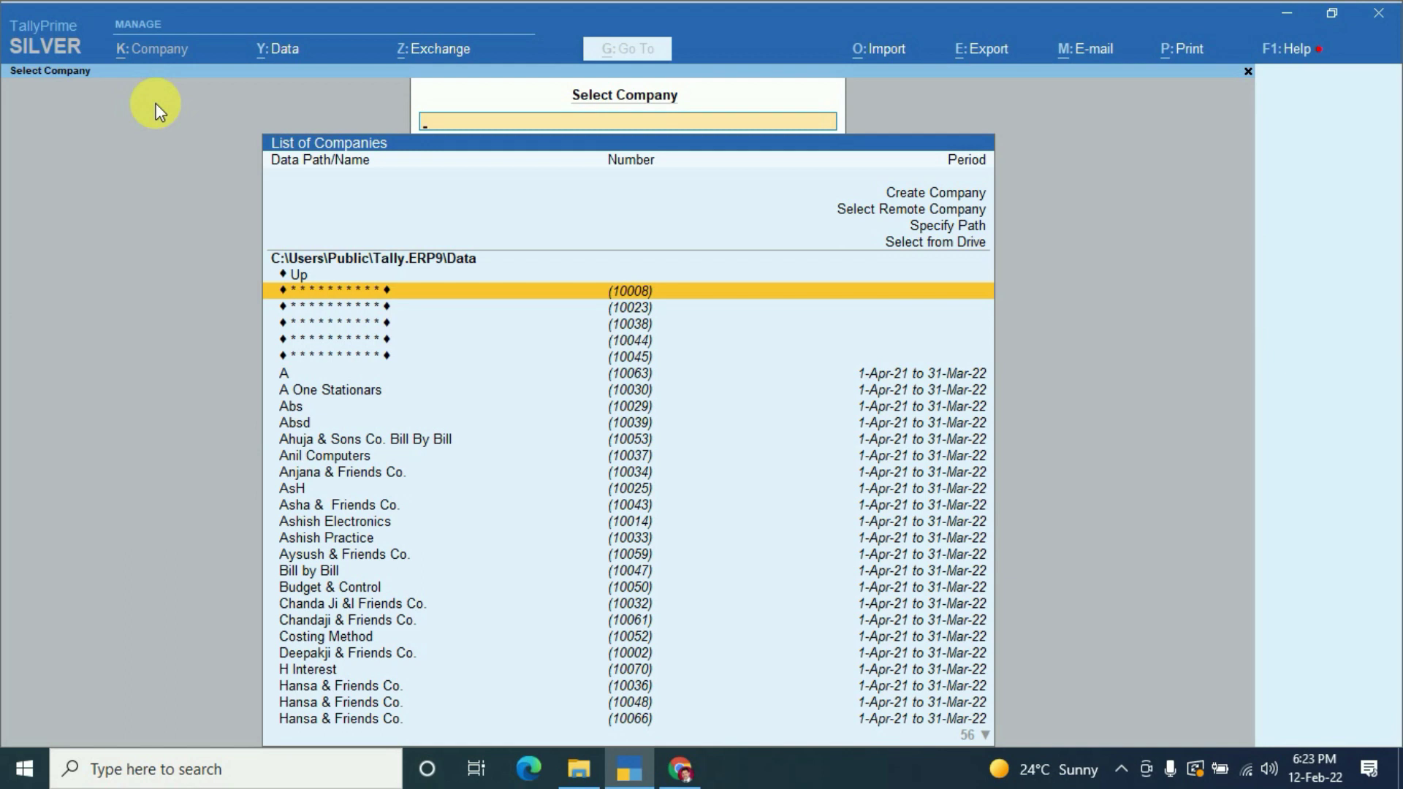
- Load Rohiteshwar Ji & Friends Co. (10051) and delete the company through Company Alteration
{"action": "type", "text": "rohi"}
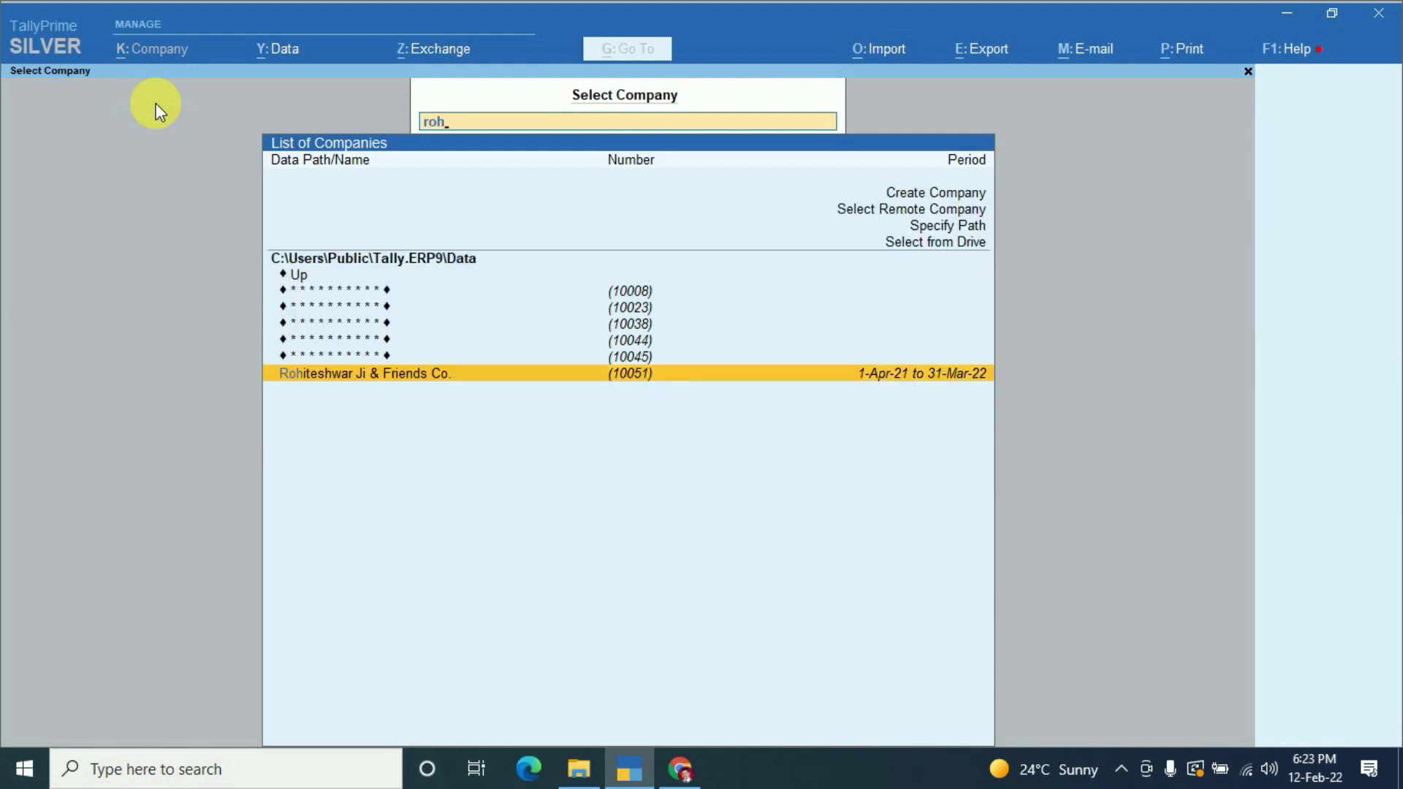
{"action": "key", "text": "Return"}
{"action": "key", "text": "alt+k"}
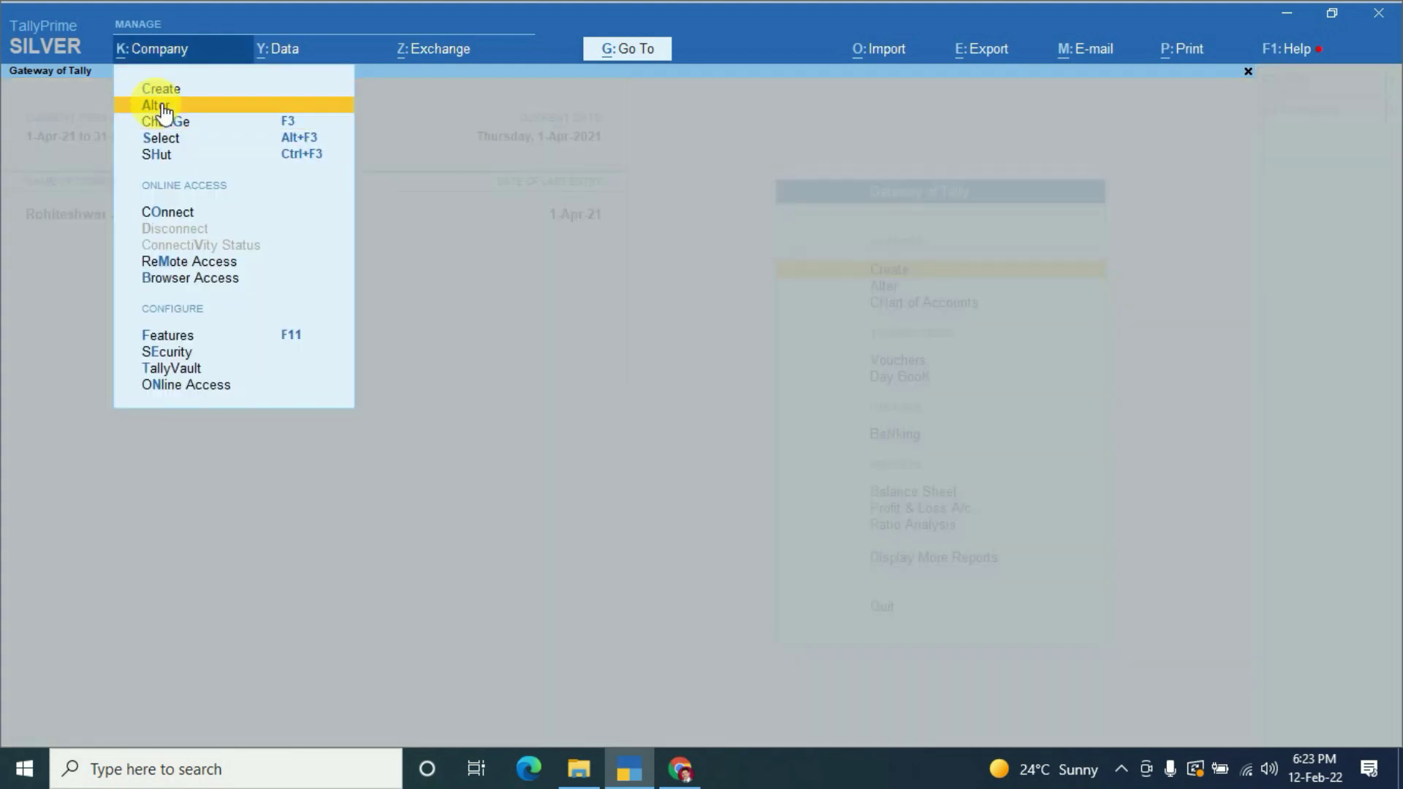
{"action": "left_click", "coordinate": [159, 108]}
{"action": "key", "text": "alt+d"}
{"action": "key", "text": "y"}
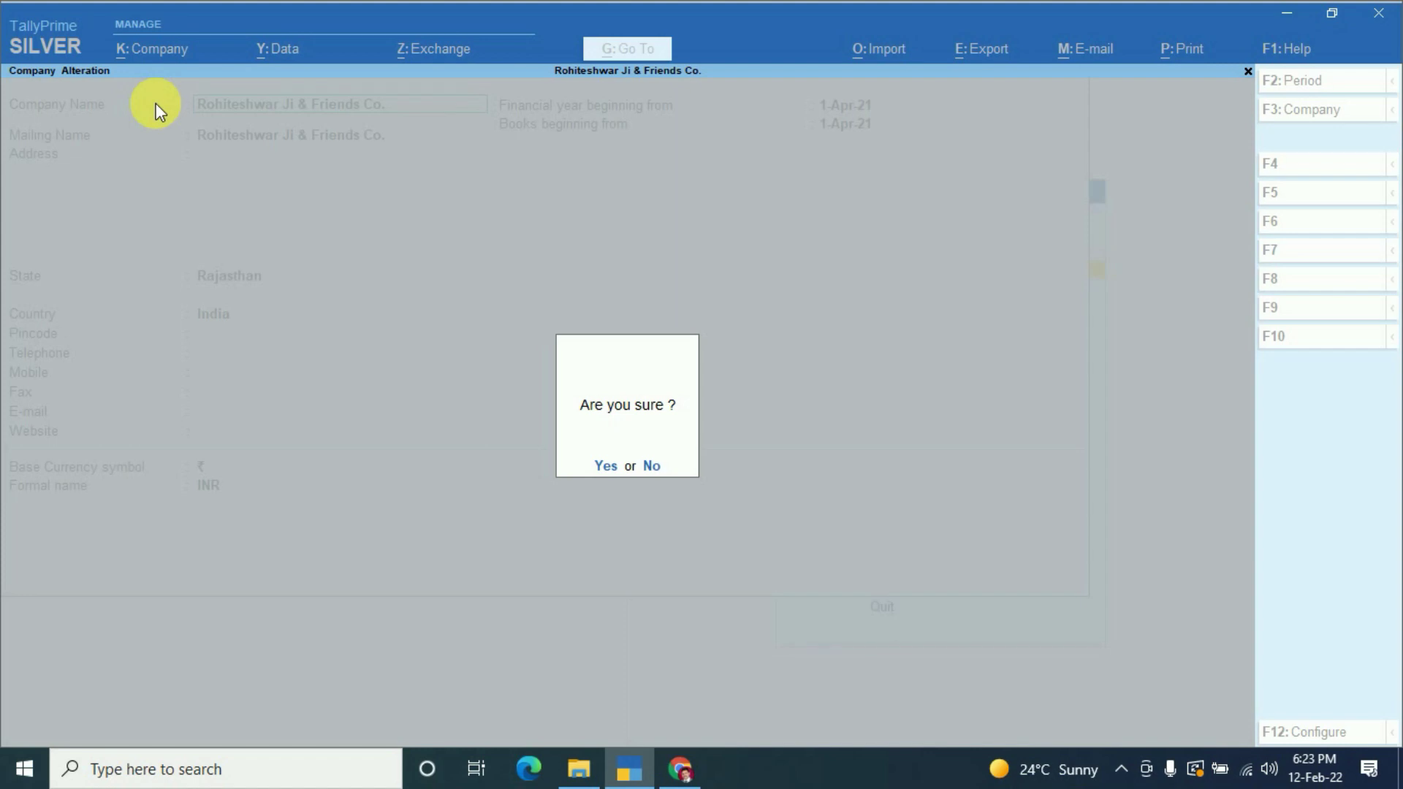
{"action": "type", "text": "y"}
- Check the company list for any Rohiteshwar Ji & Friends companies by filtering on "r", and clear the filter
{"action": "type", "text": "r"}
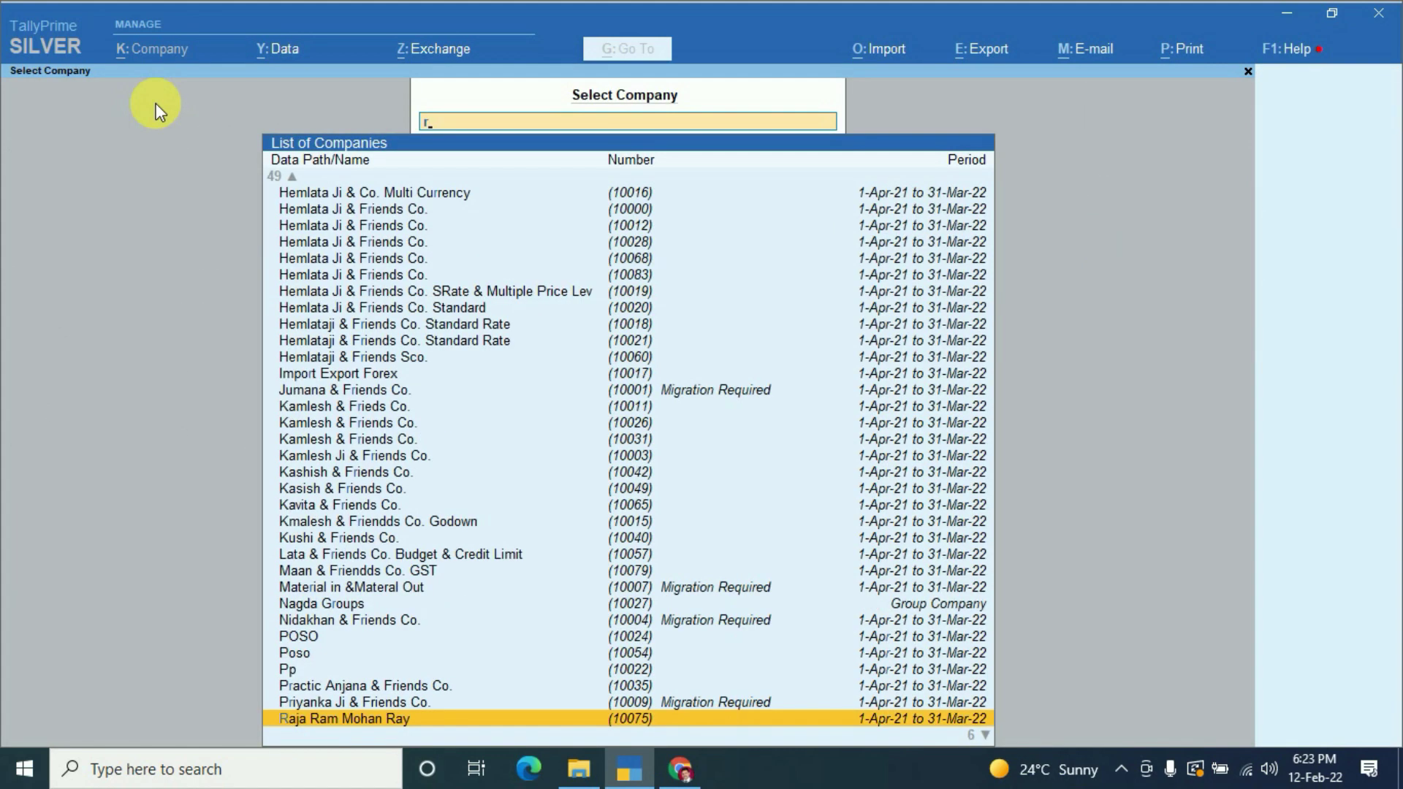
{"action": "key", "text": "Down"}
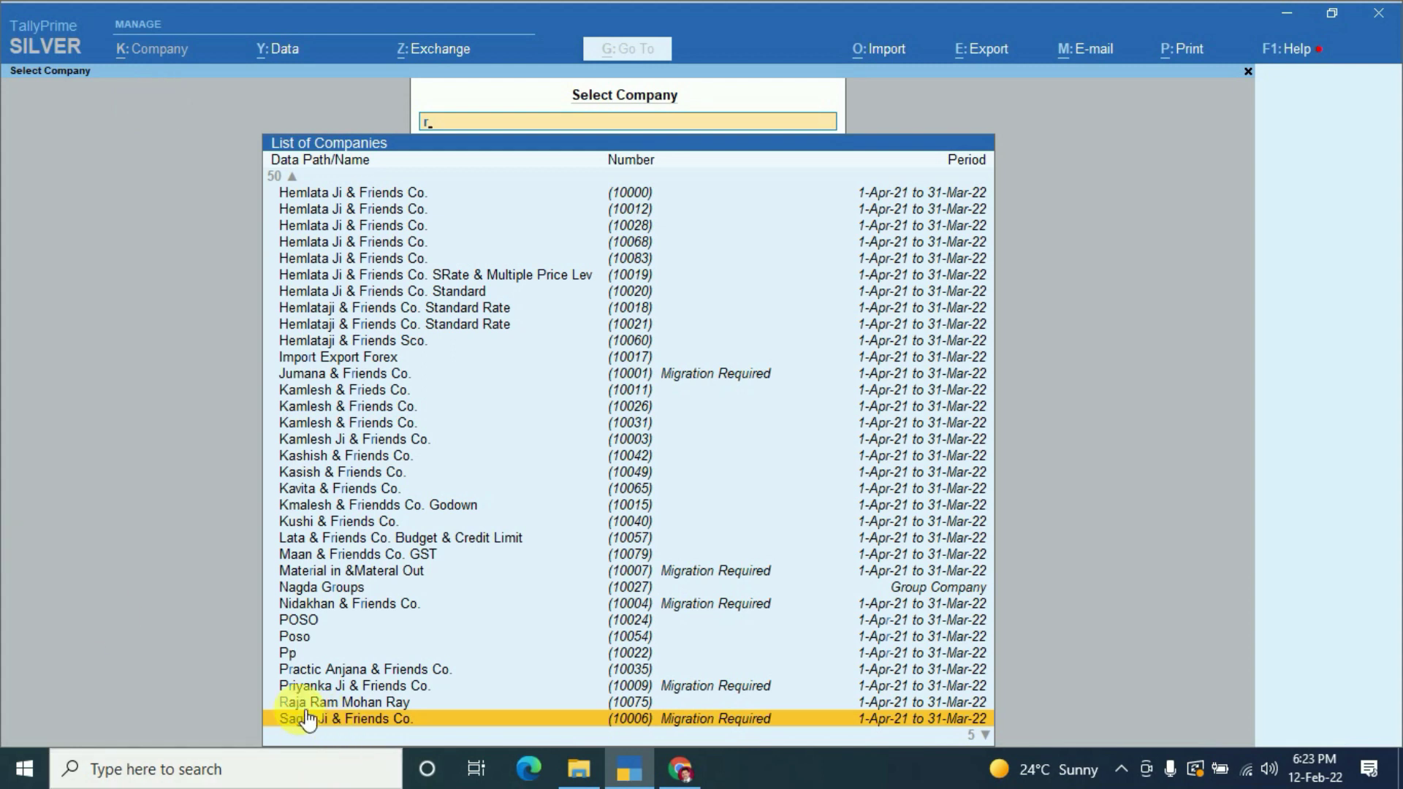
{"action": "key", "text": "BackSpace"}
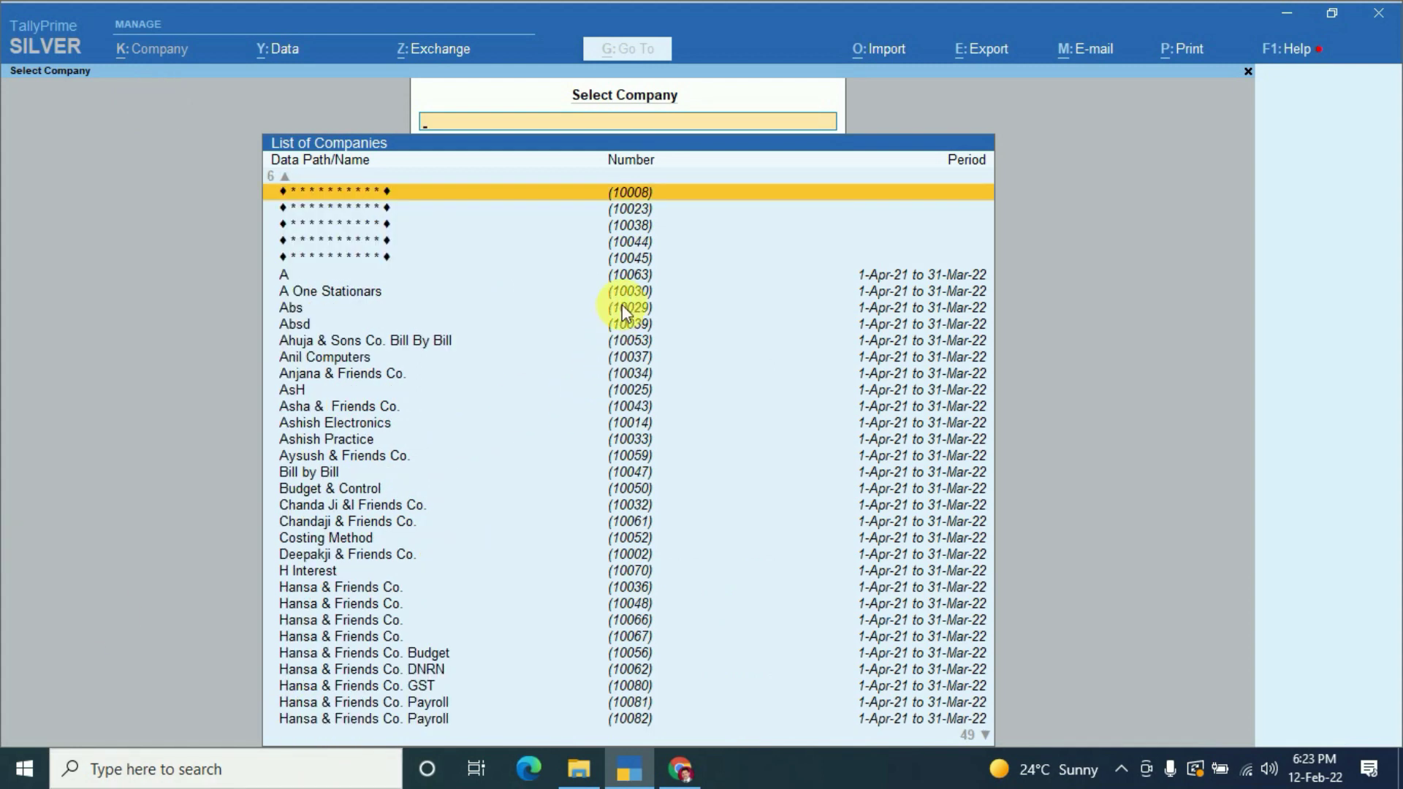
{"action": "key", "text": "Escape"}
{"action": "key", "text": "Escape"}
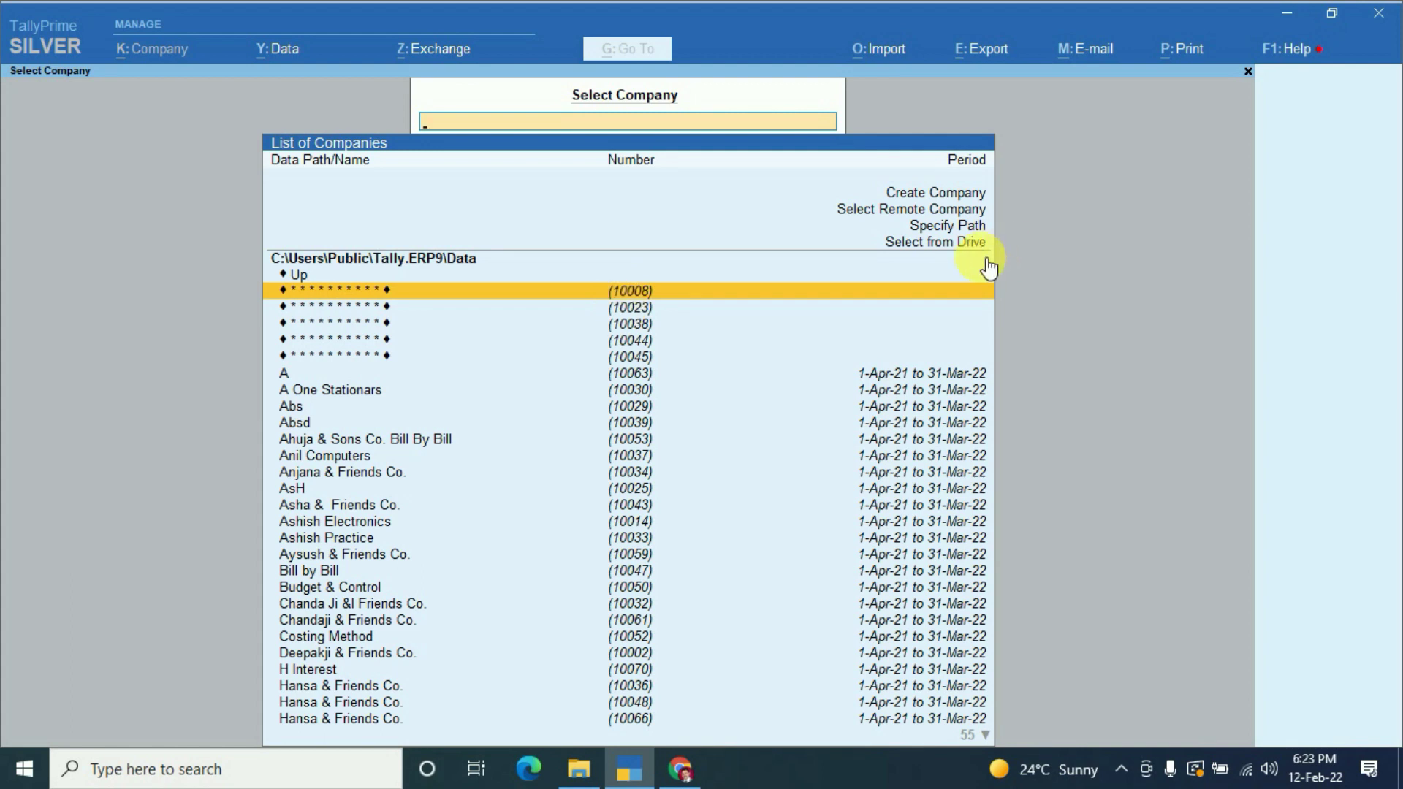
{"action": "key", "text": "Escape"}
{"action": "key", "text": "Escape"}
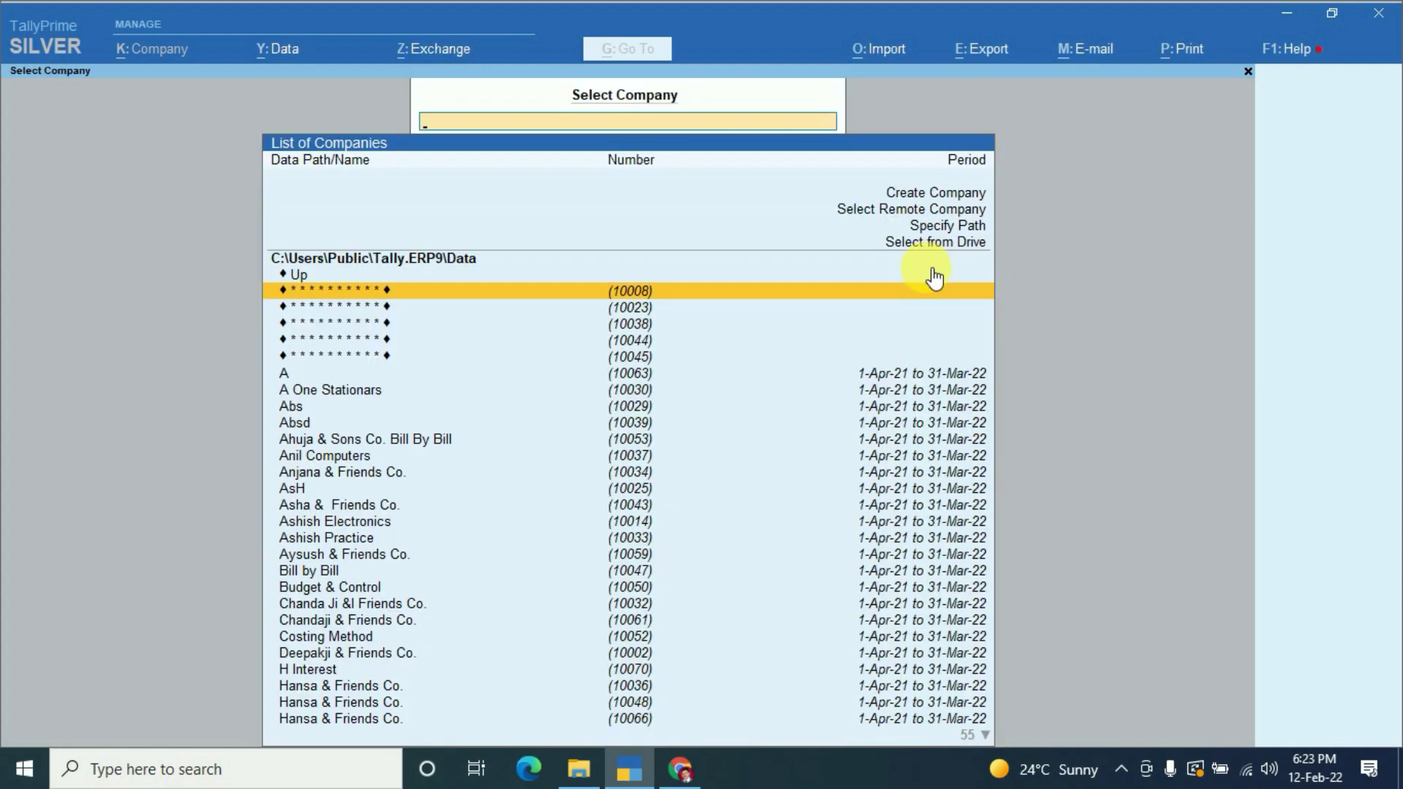
- Start a company data restore and choose the G:\ drive as the source of the backups
{"action": "key", "text": "alt+y"}
{"action": "key", "text": "Down"}
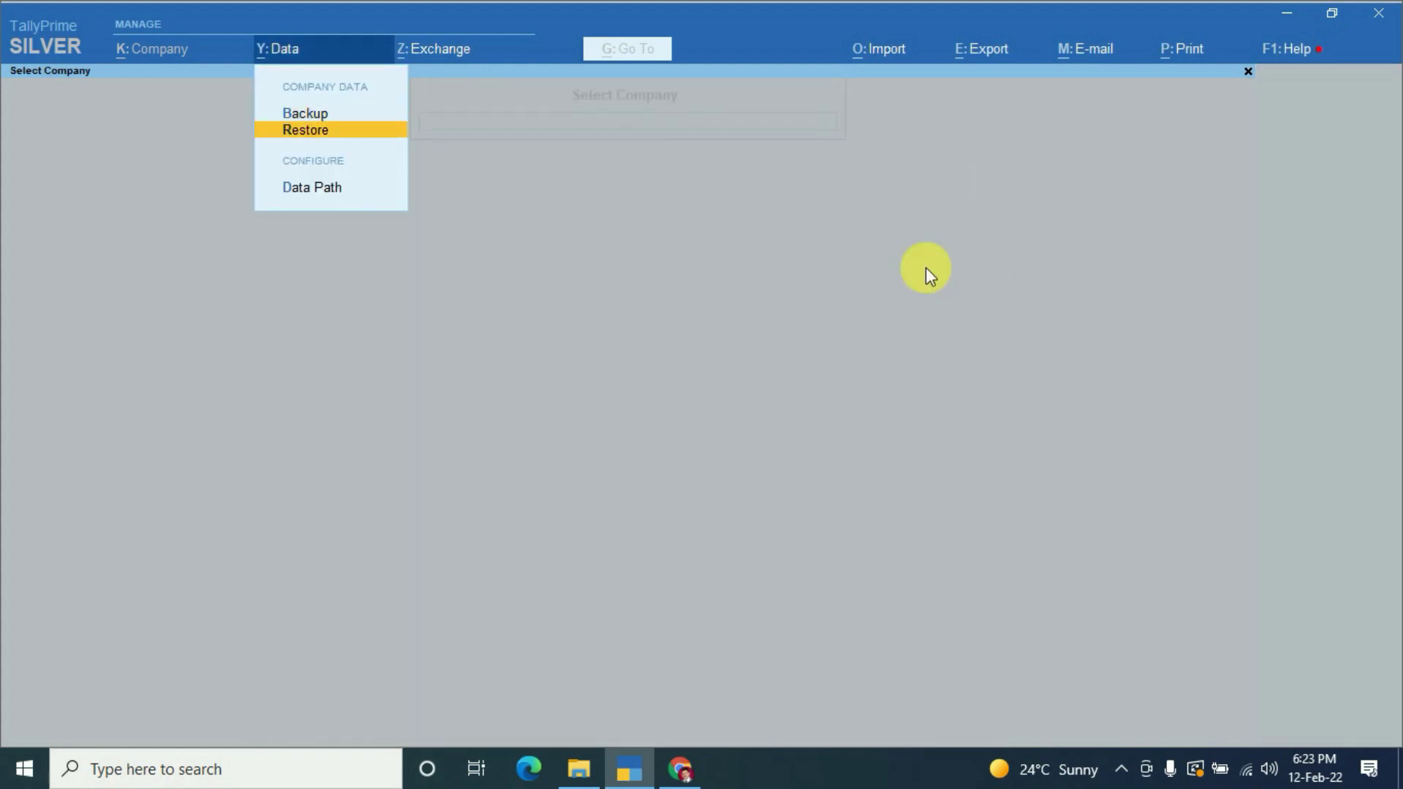
{"action": "key", "text": "Return"}
{"action": "key", "text": "Up"}
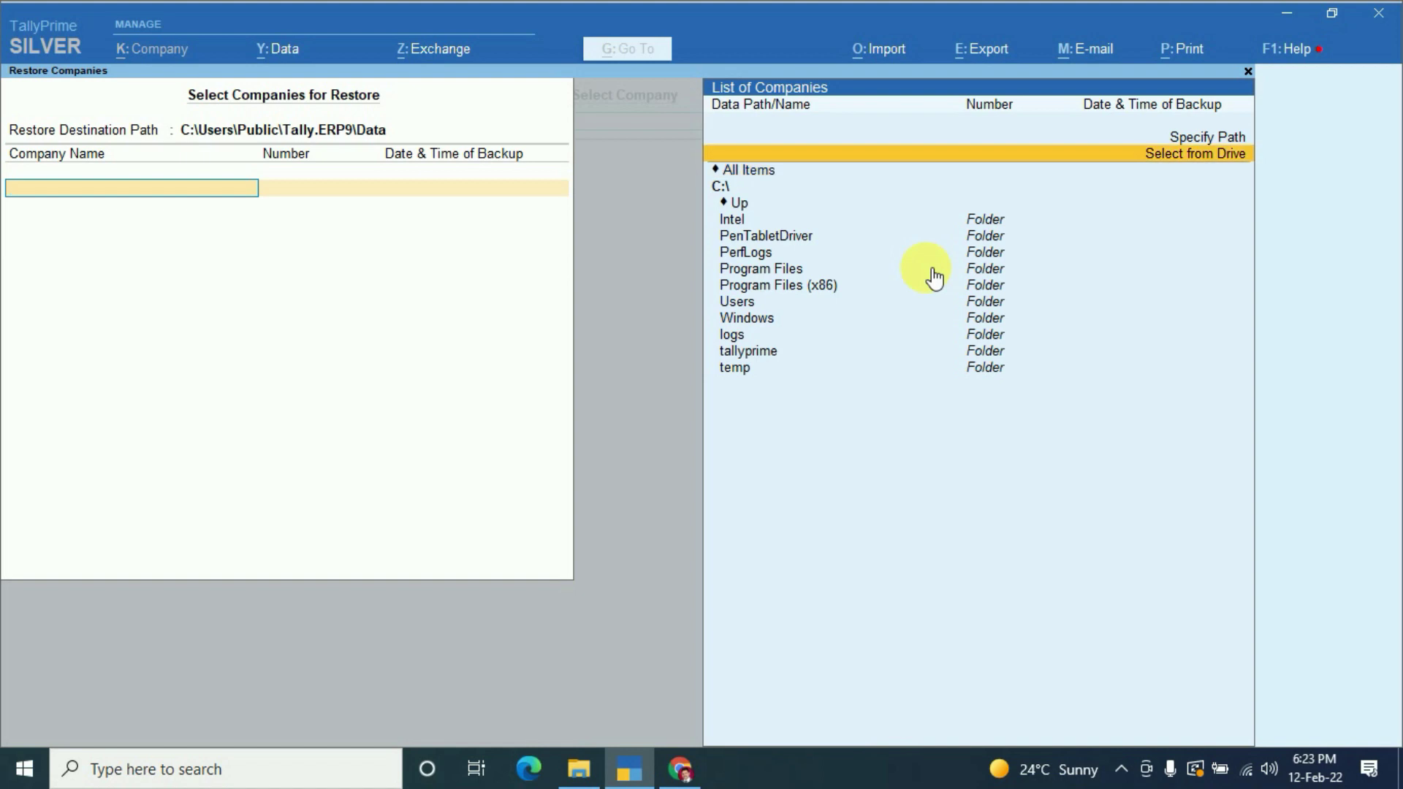
{"action": "key", "text": "Return"}
{"action": "key", "text": "Down"}
{"action": "key", "text": "Down"}
{"action": "key", "text": "Down"}
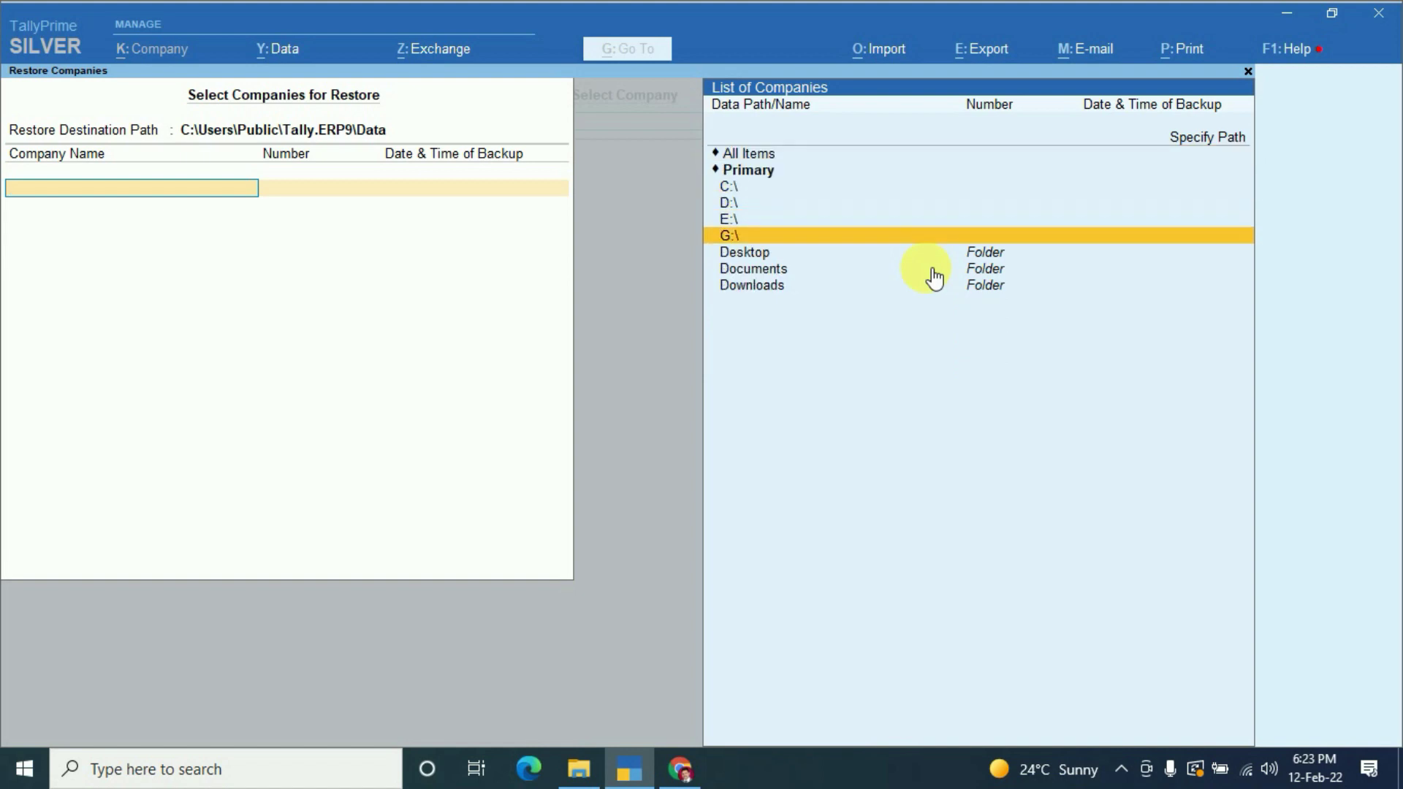
{"action": "key", "text": "Return"}
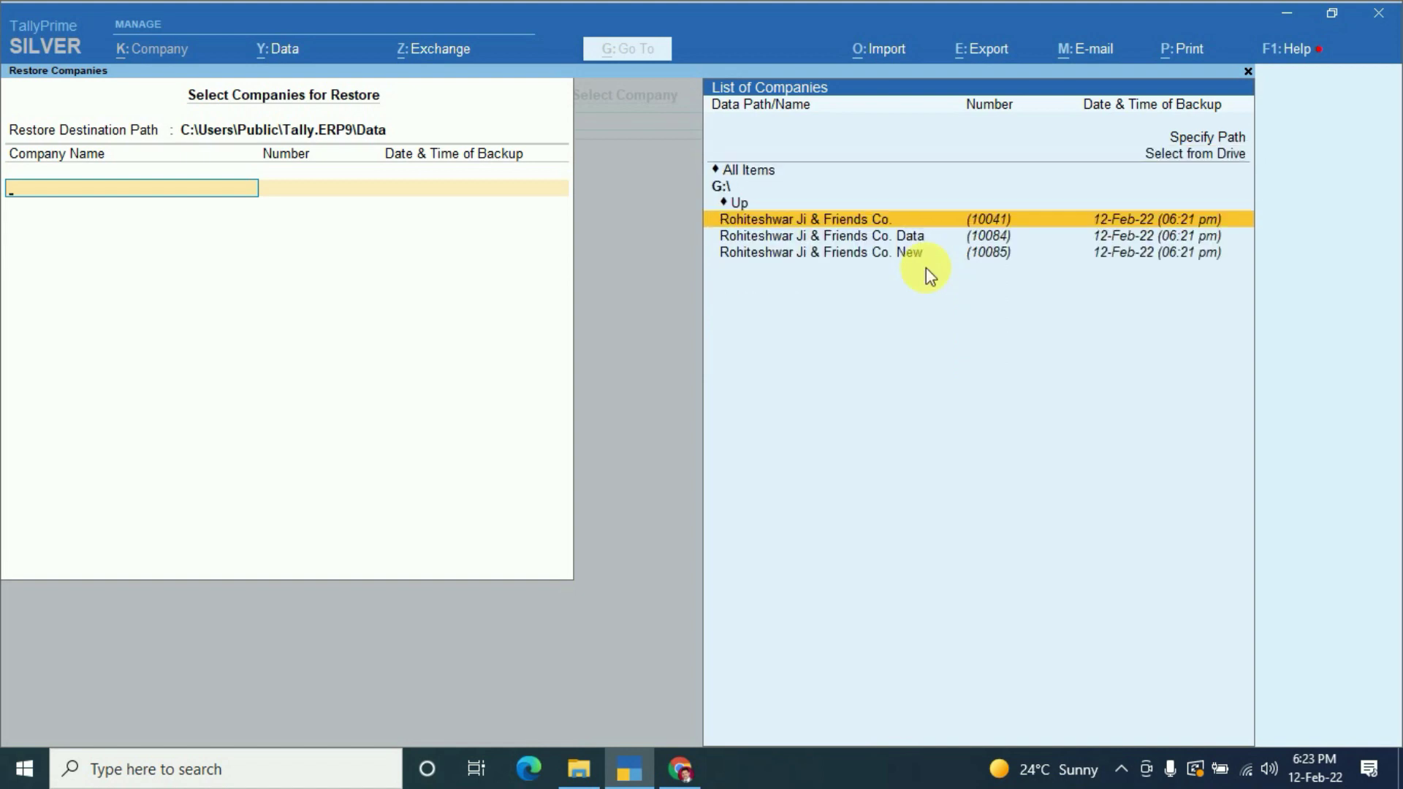
- Add Rohiteshwar Ji & Friends Co., Co. Data and Co. New to the restore list and accept the restore
{"action": "key", "text": "Return"}
{"action": "key", "text": "Down"}
{"action": "key", "text": "Up"}
{"action": "key", "text": "Return"}
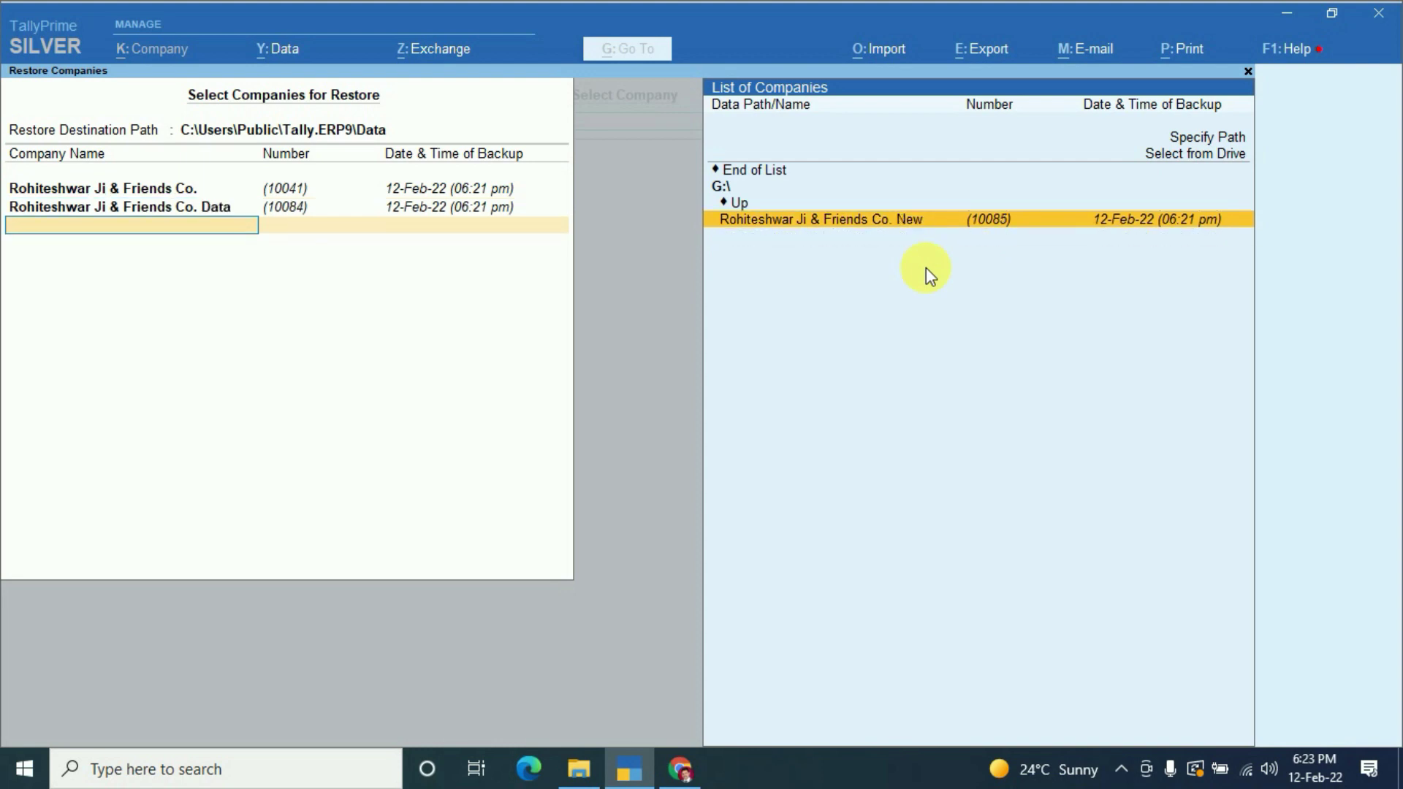
{"action": "key", "text": "Return"}
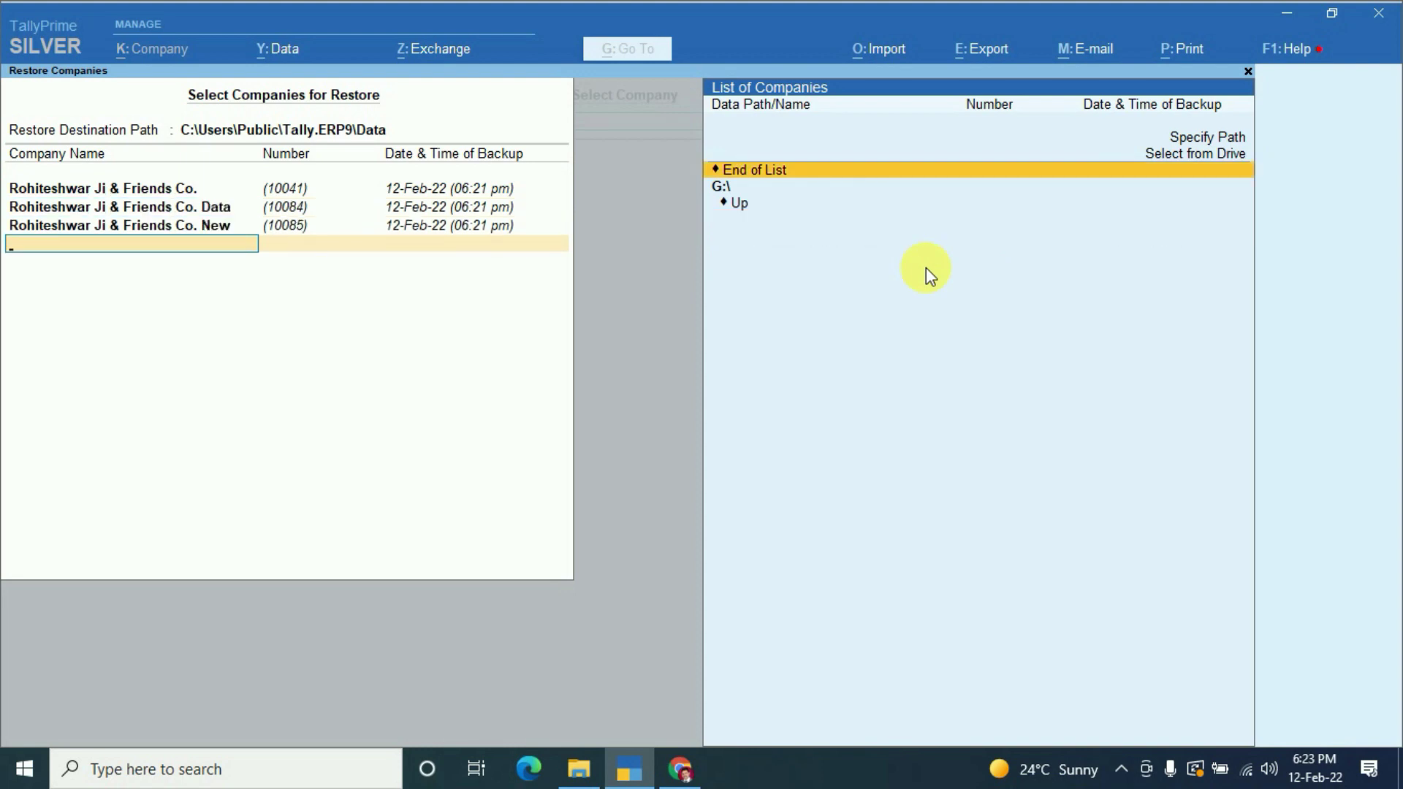
{"action": "key", "text": "Return"}
{"action": "key", "text": "Return"}
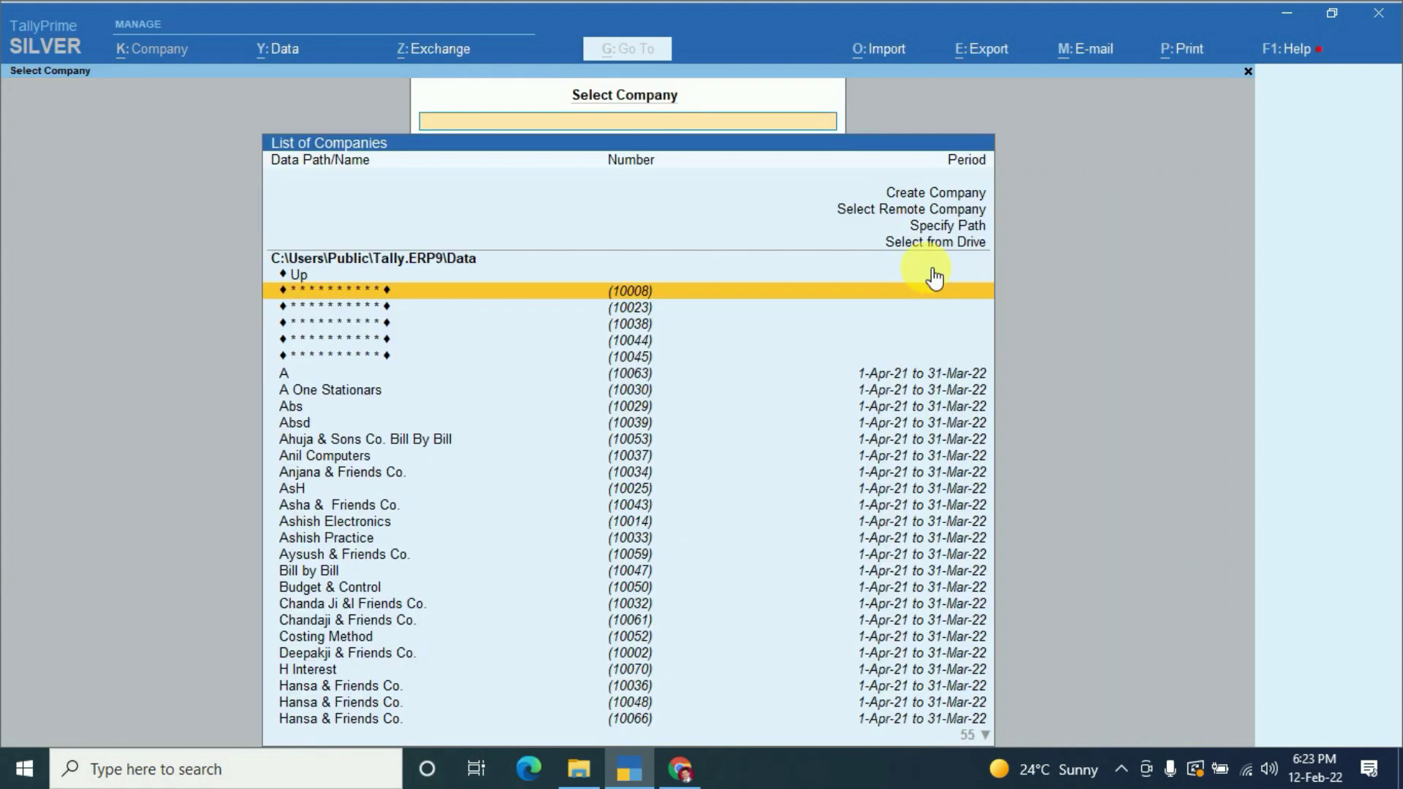
- Search the company list for "ro" to check the restored Rohiteshwar Ji & Friends companies
{"action": "key", "text": "Escape"}
{"action": "key", "text": "n"}
{"action": "key", "text": "Up"}
{"action": "key", "text": "Up"}
{"action": "key", "text": "Up"}
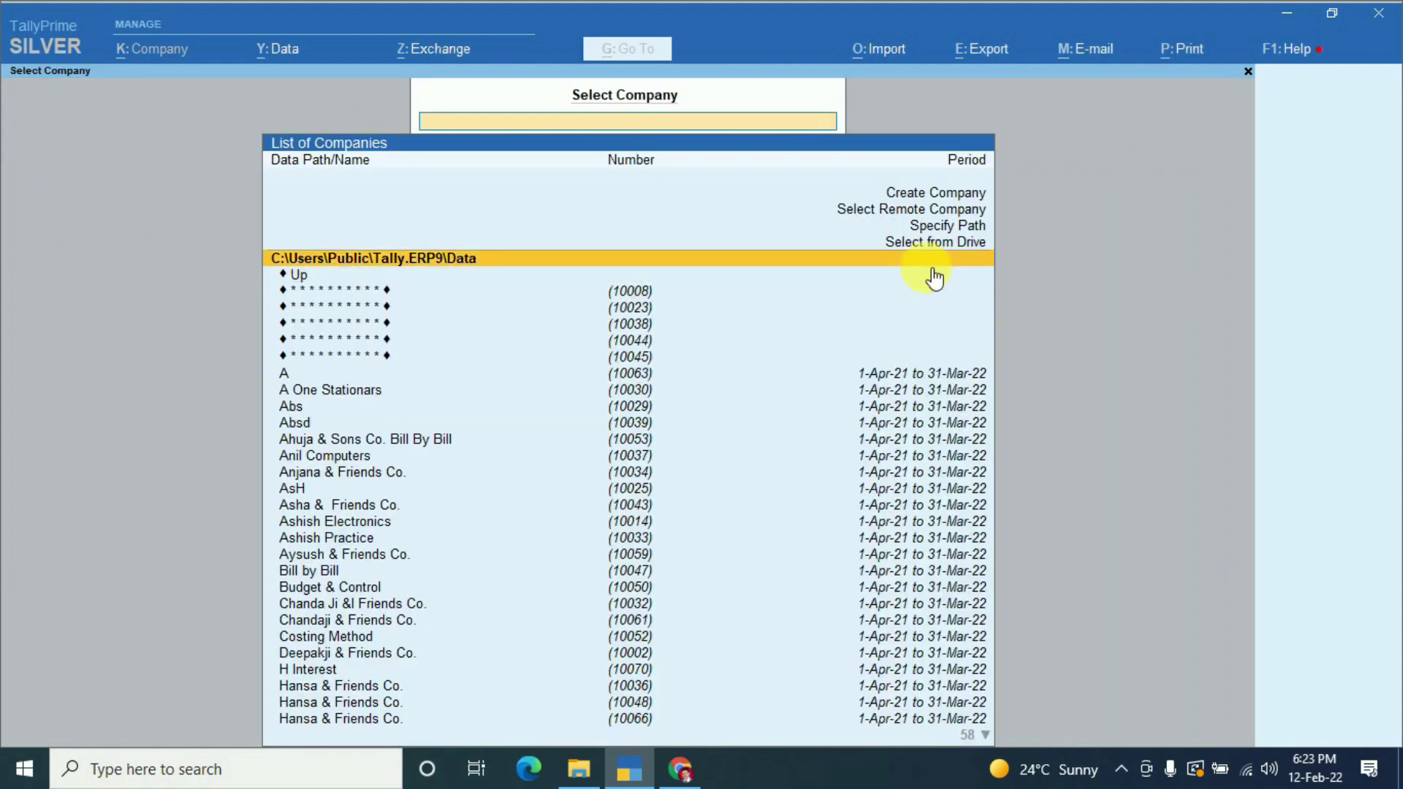
{"action": "type", "text": "ro"}
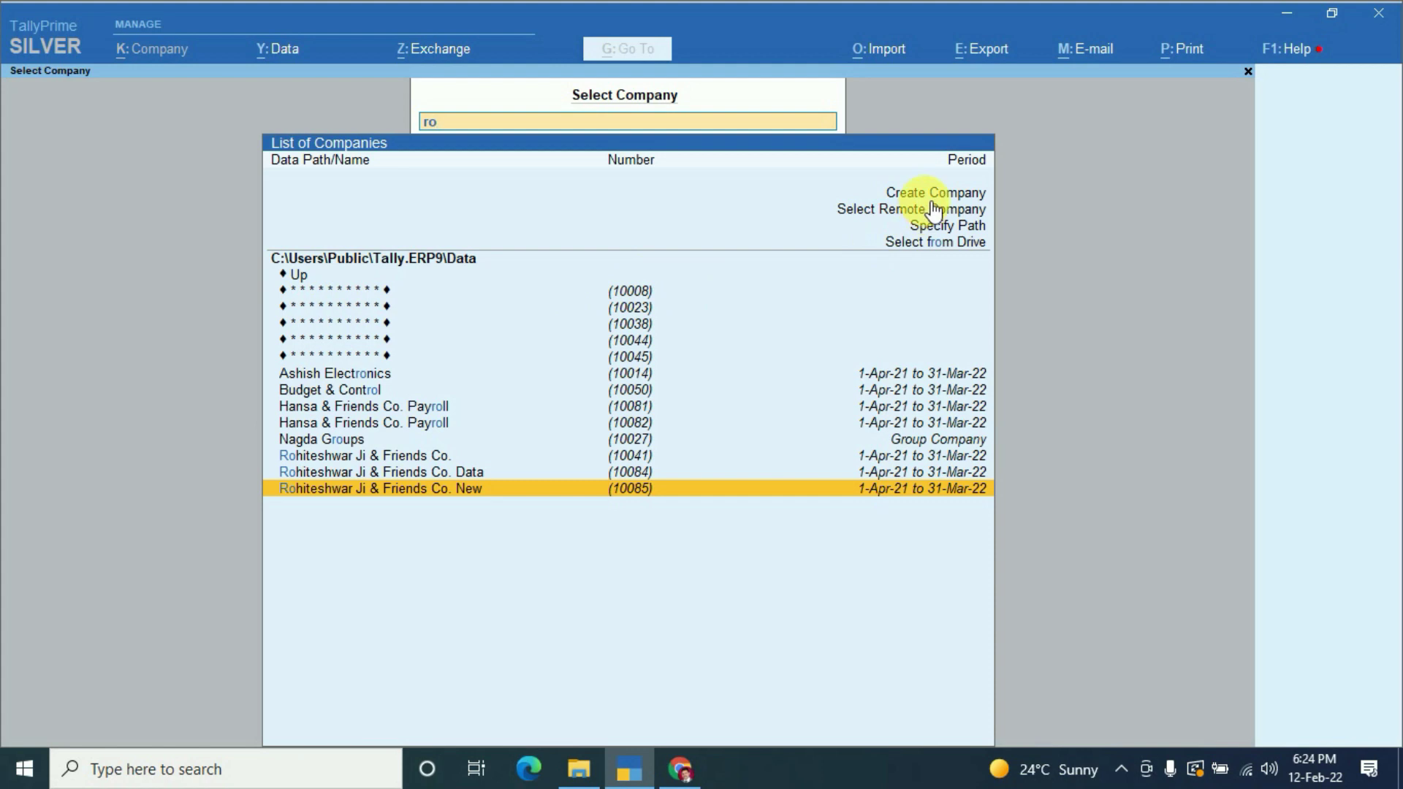
{"action": "type", "text": "c"}
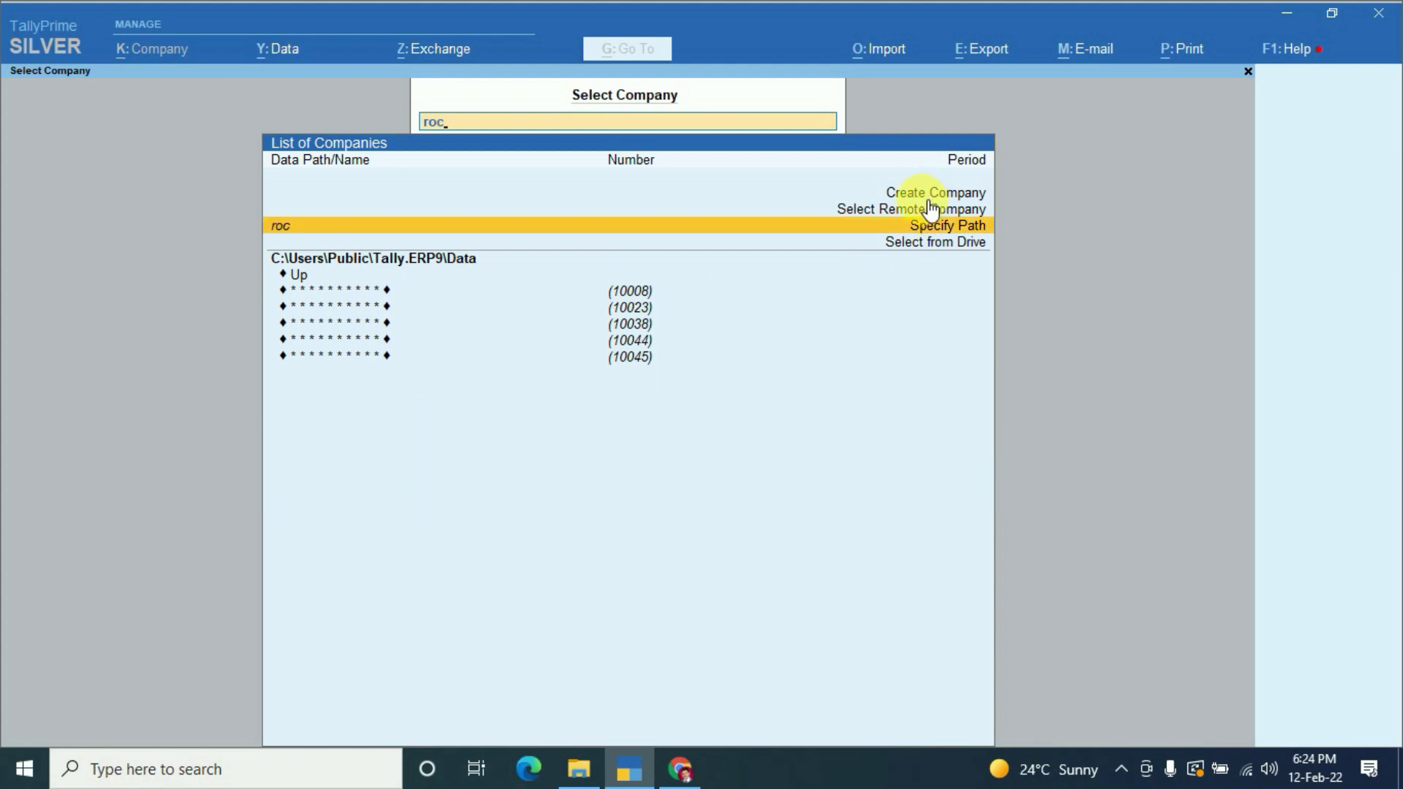
{"action": "left_click", "coordinate": [927, 199]}
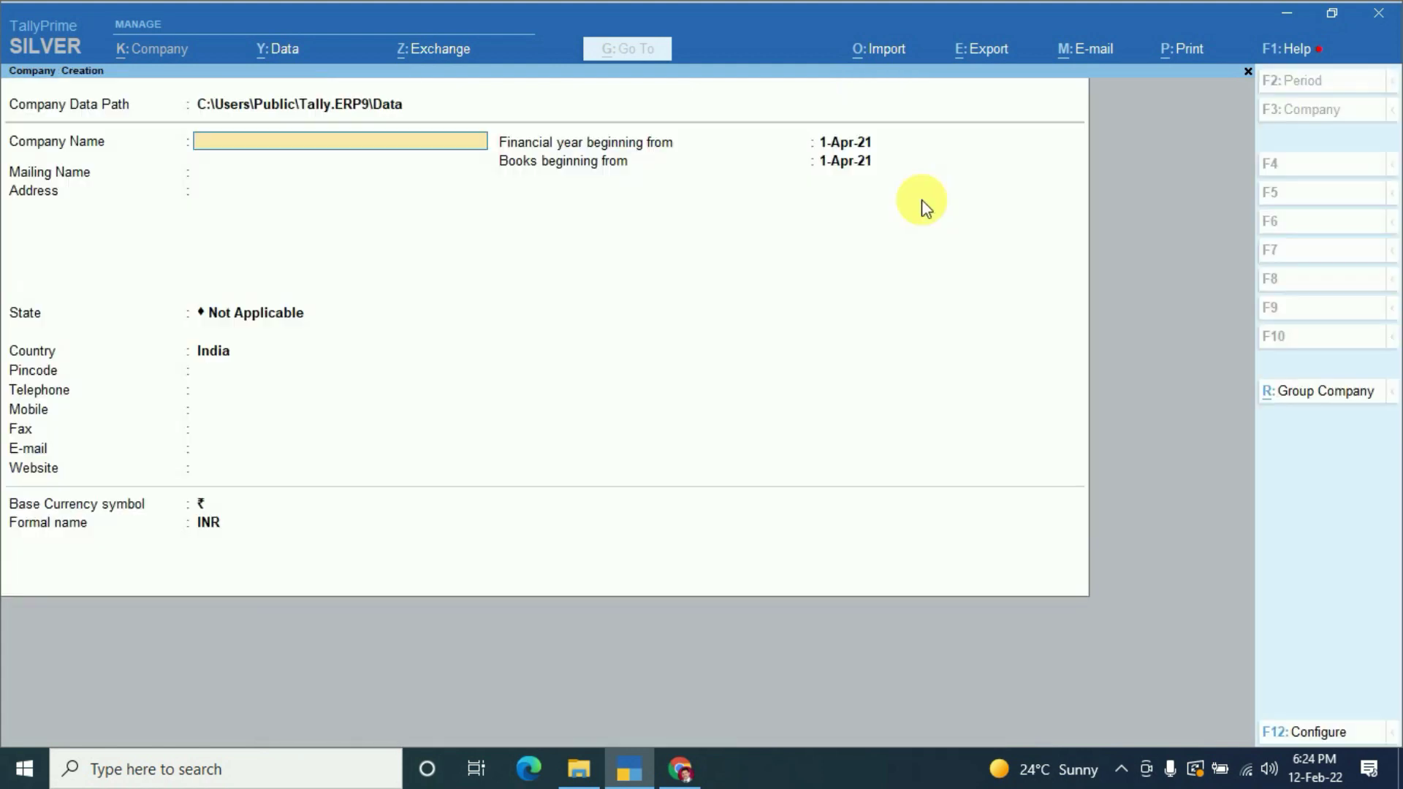
{"action": "key", "text": "Up"}
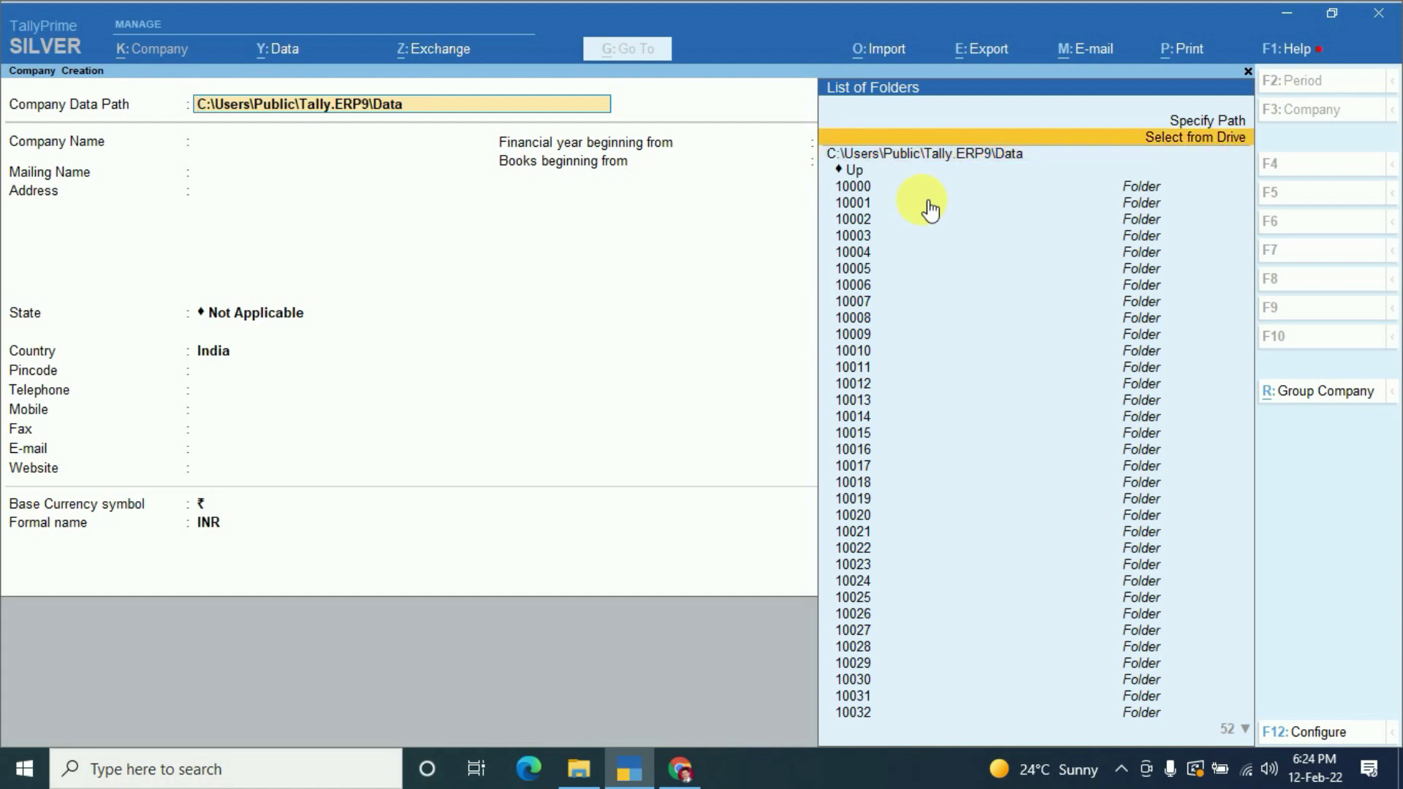
{"action": "key", "text": "Return"}
{"action": "key", "text": "Down"}
{"action": "key", "text": "Return"}
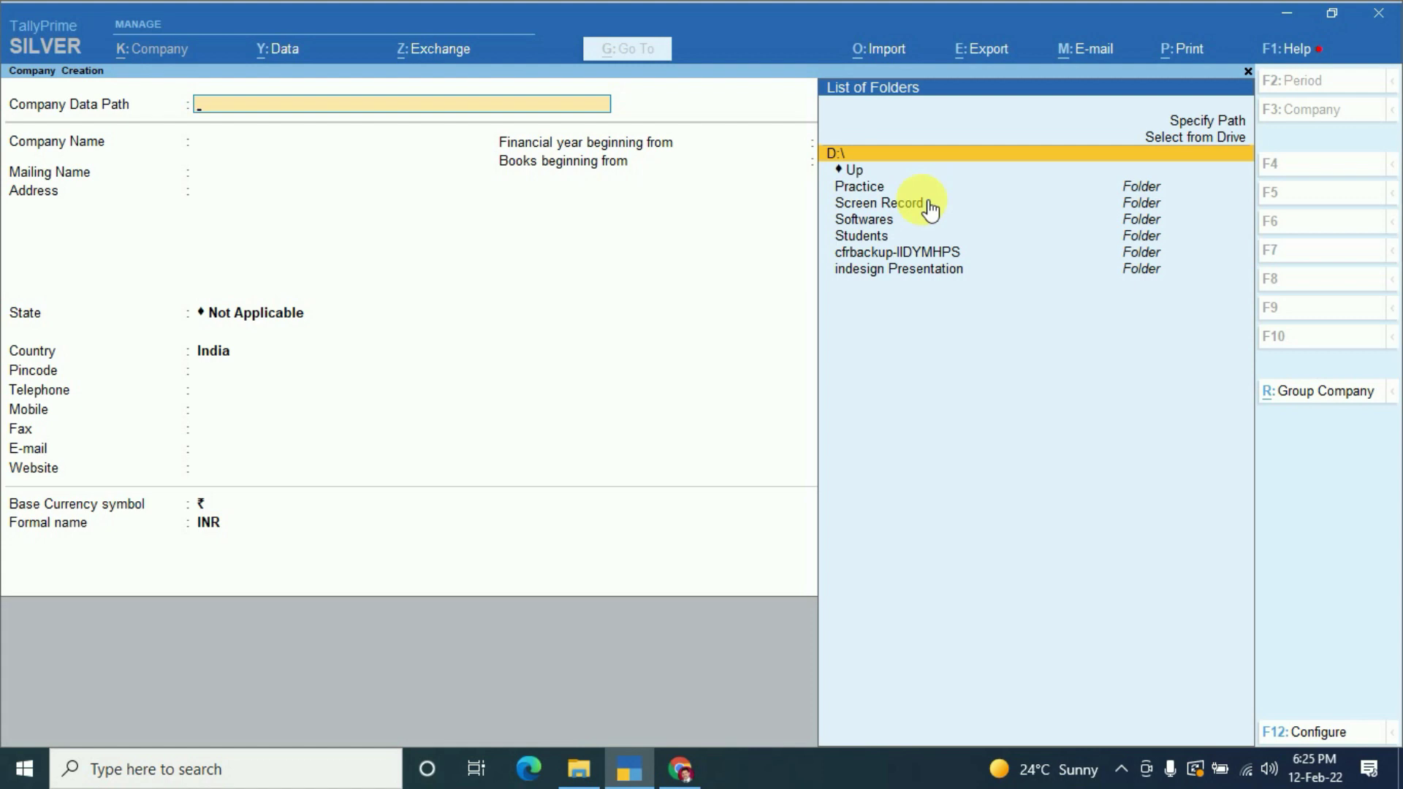
{"action": "key", "text": "Escape"}
{"action": "key", "text": "Escape"}
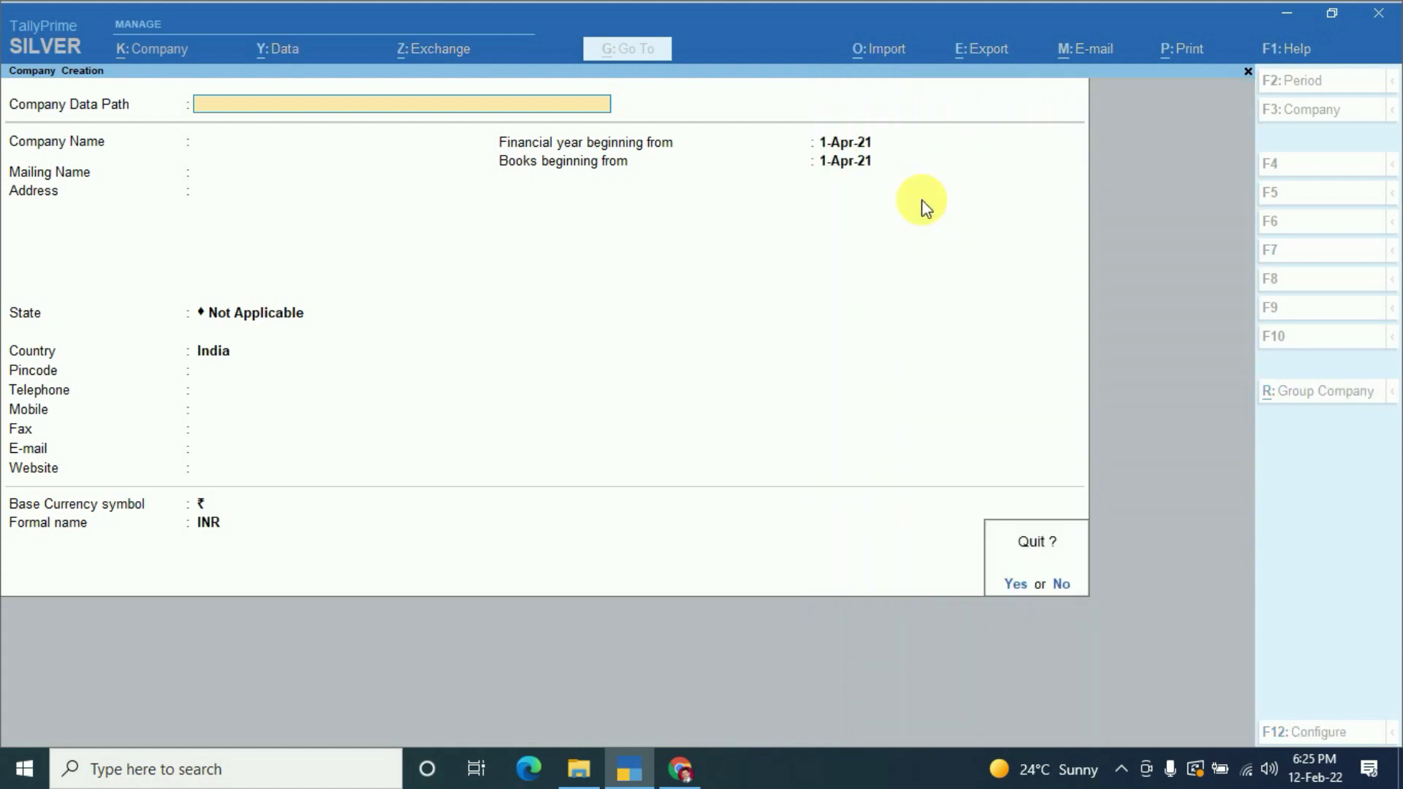
{"action": "key", "text": "Return"}
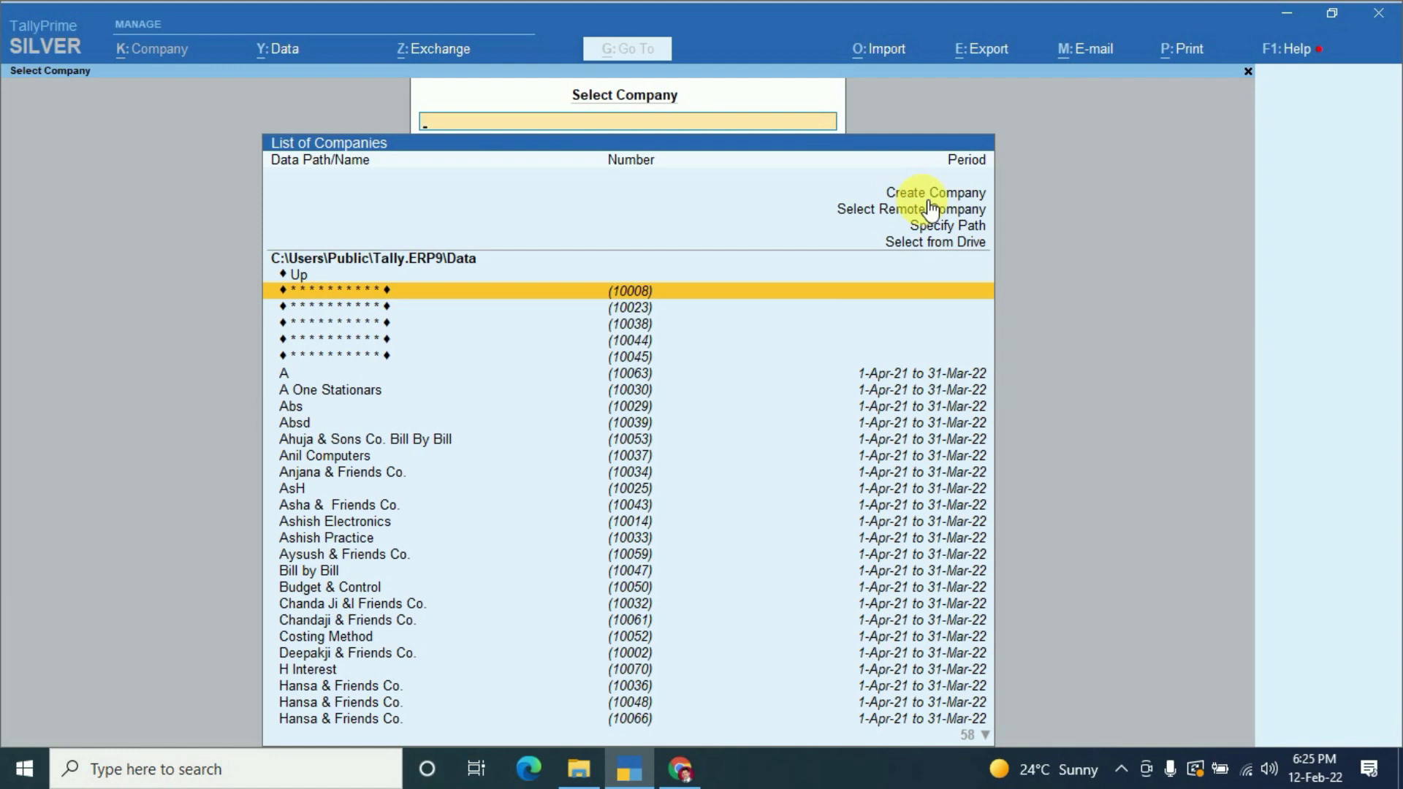
{"action": "key", "text": "Up"}
{"action": "key", "text": "Up"}
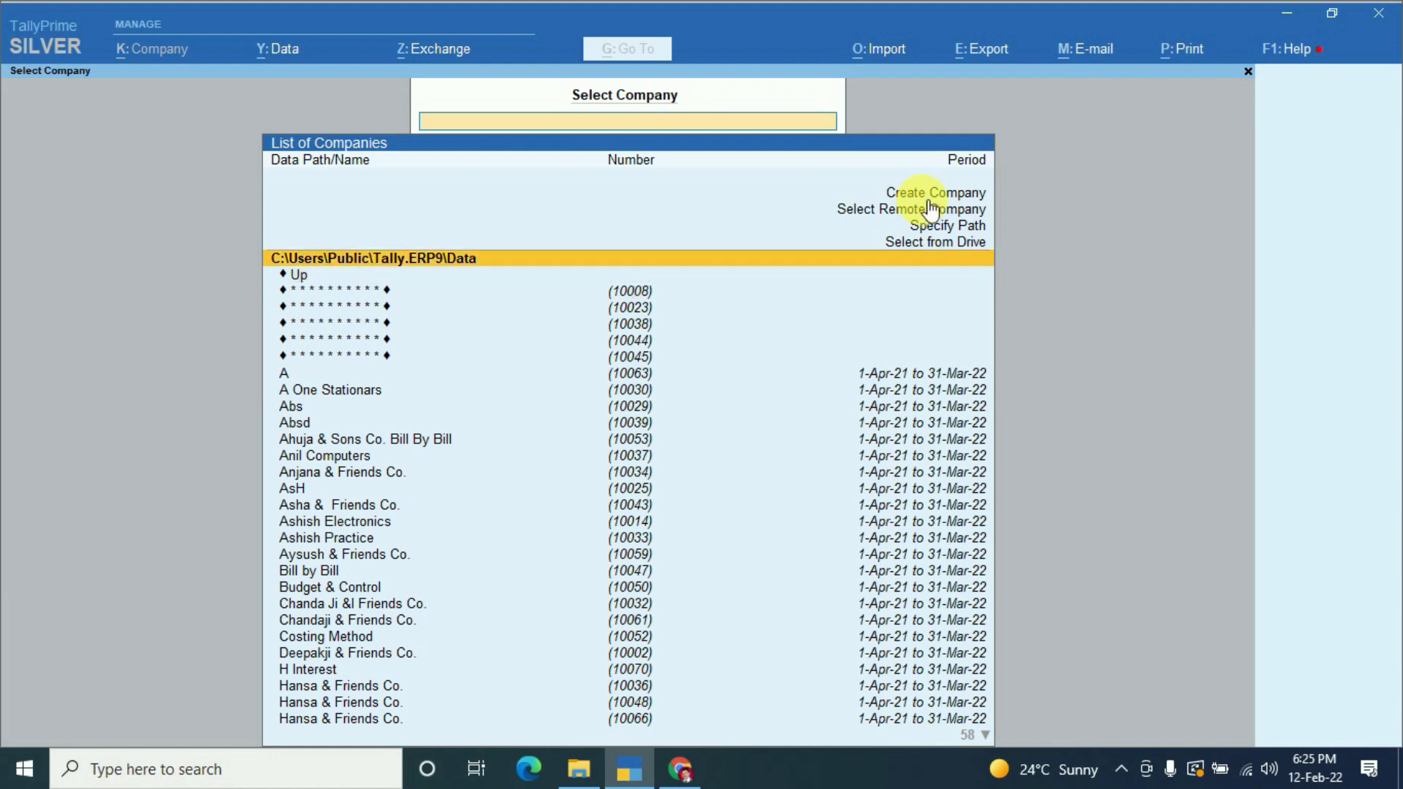